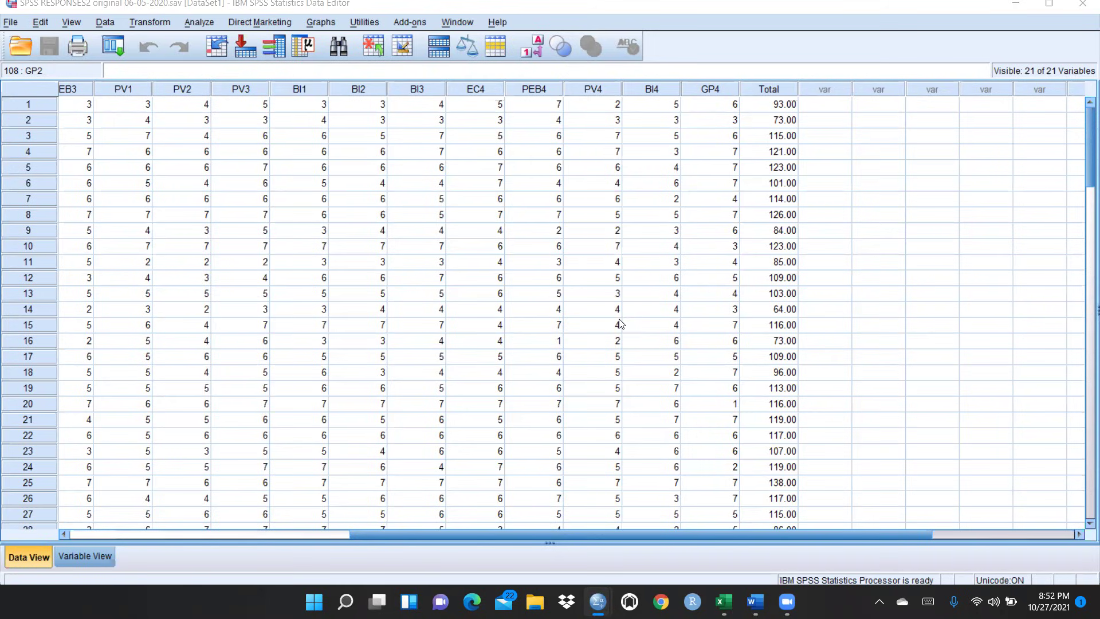
- Examine the survey responses across all cases and the variable definitions of the dataset
left_click(330, 532)
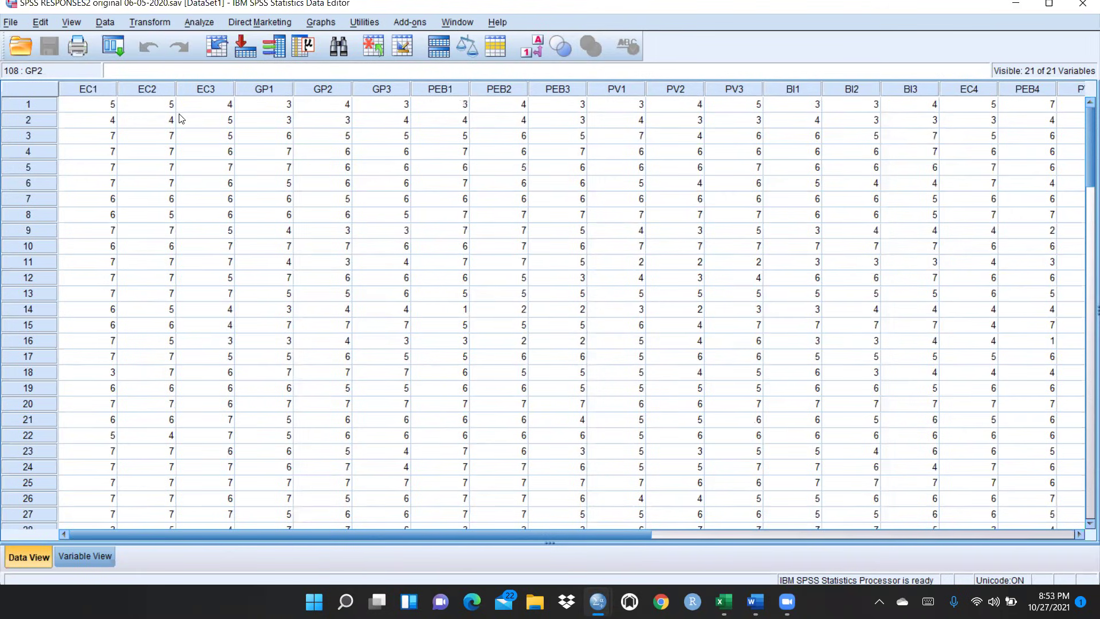
scroll(369, 331, "down", 3)
scroll(369, 328, "down", 4)
scroll(367, 326, "down", 16)
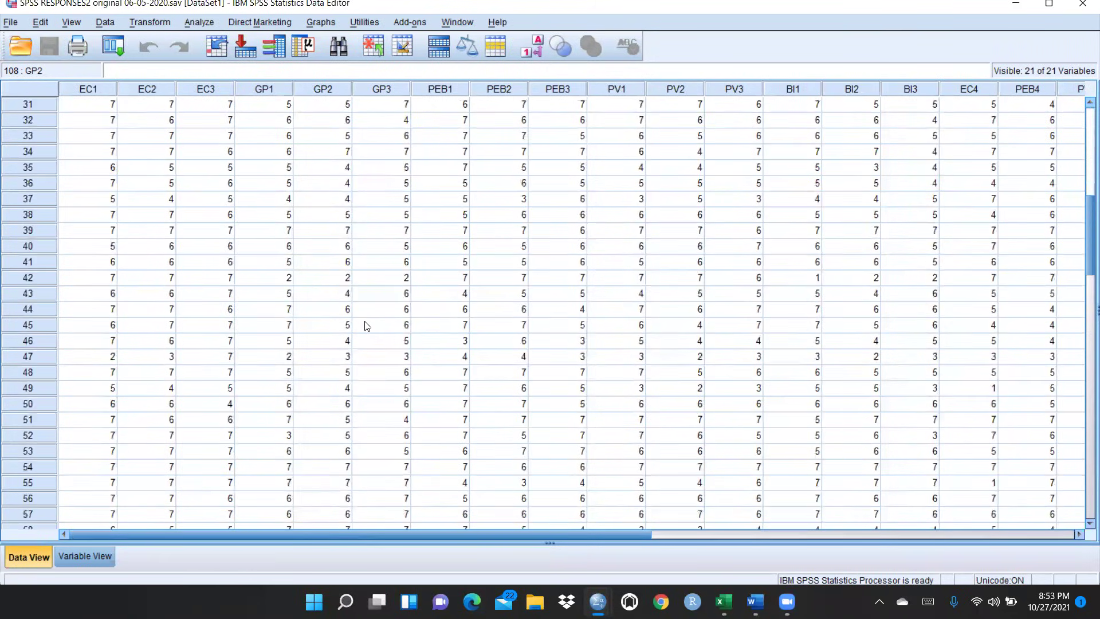
scroll(366, 328, "down", 3)
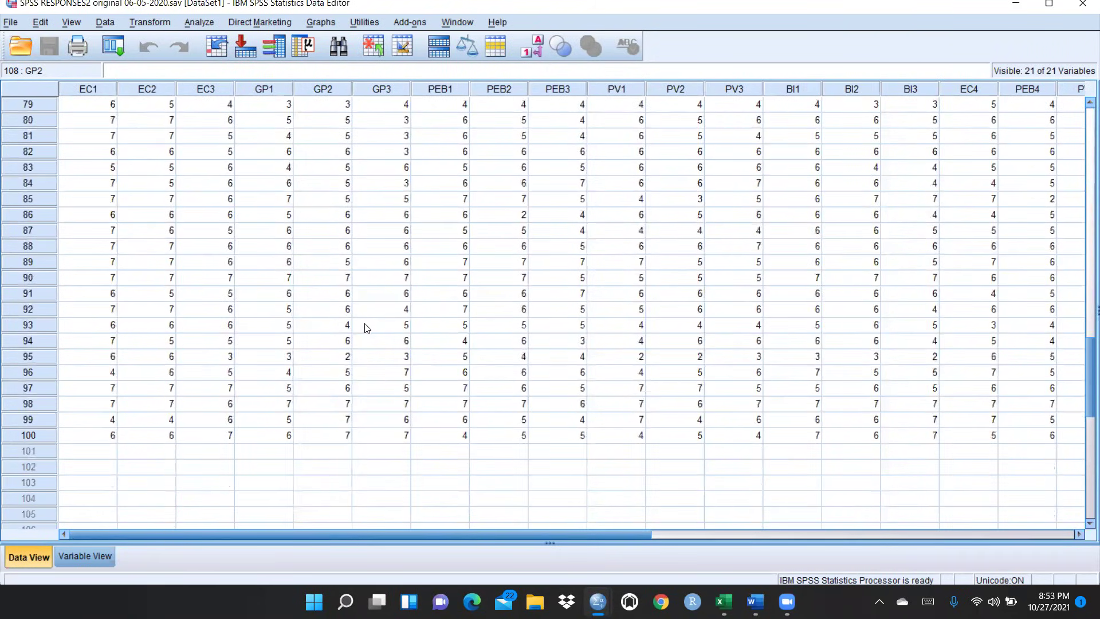
scroll(367, 329, "up", 20)
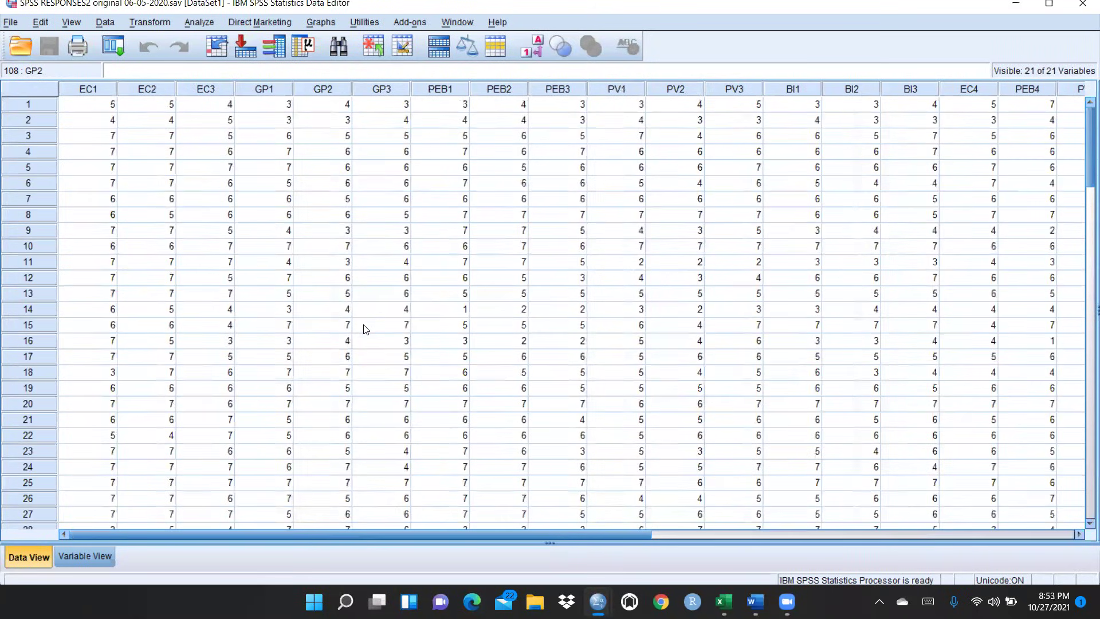
left_click(85, 557)
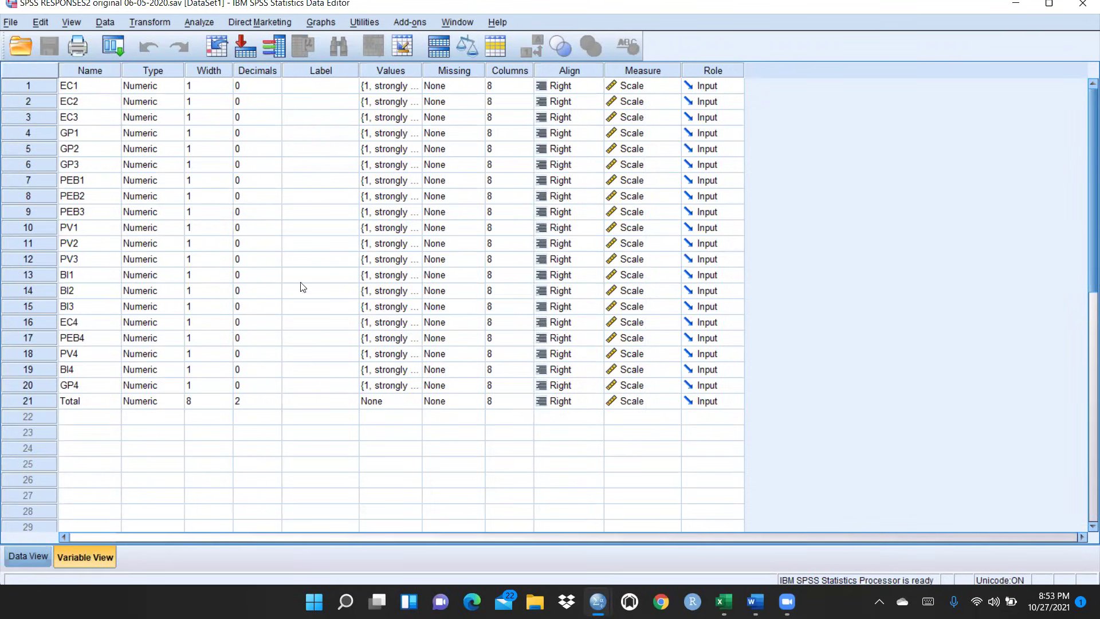
left_click(26, 554)
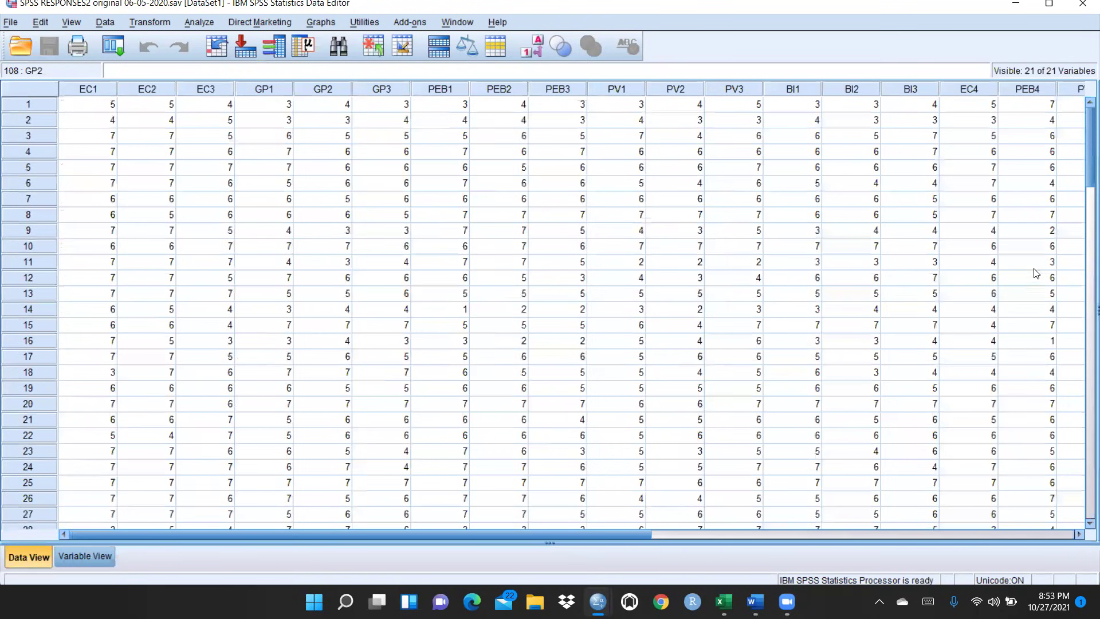
left_click_drag(630, 535, 542, 522)
- Set up a Reliability Analysis with all variables from EC1 to GP4 as items, leaving out Total
left_click(199, 23)
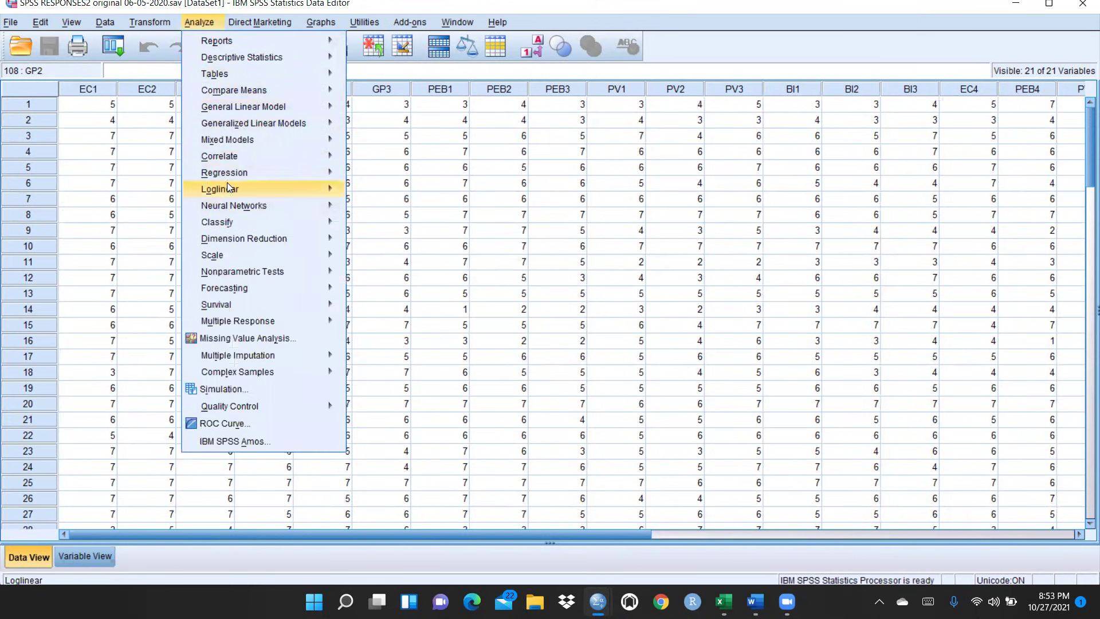
mouse_move(230, 252)
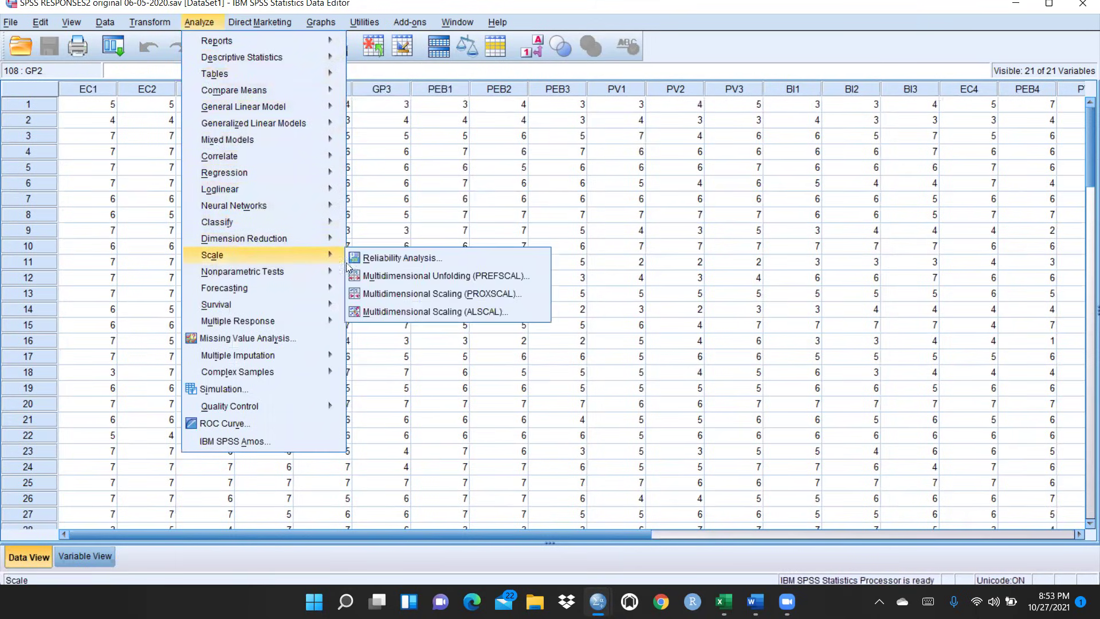
left_click(379, 257)
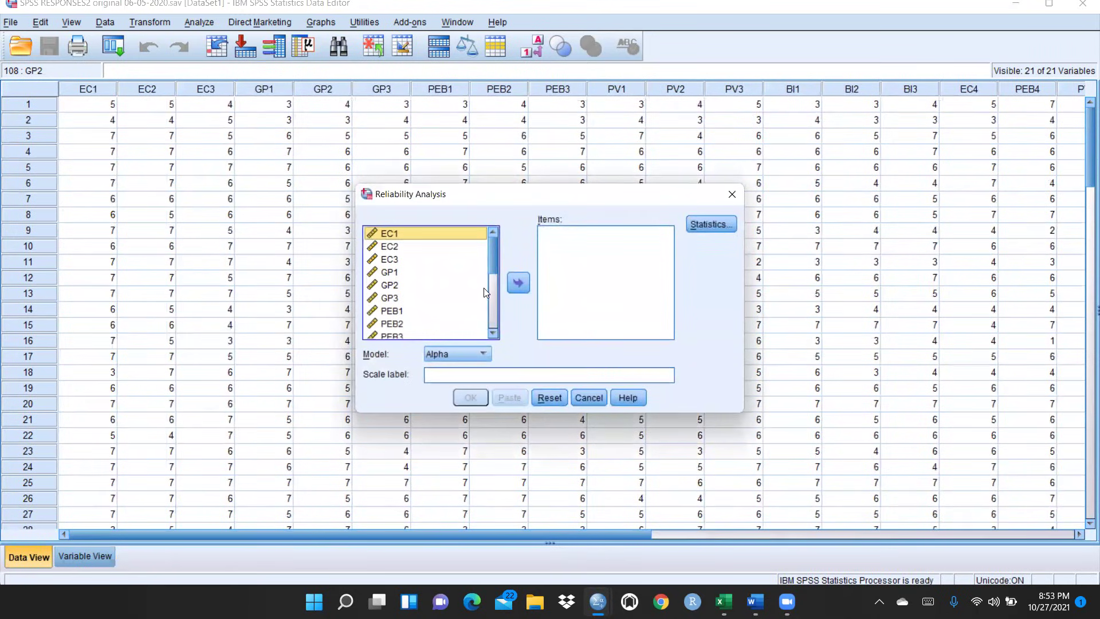
key("ctrl+a")
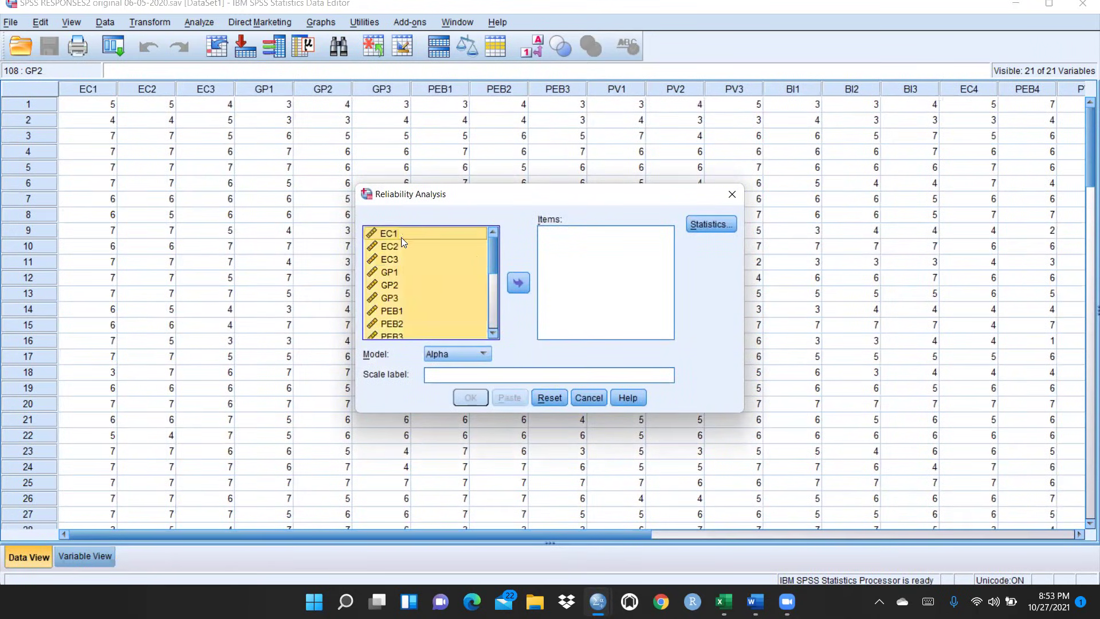
left_click(518, 282)
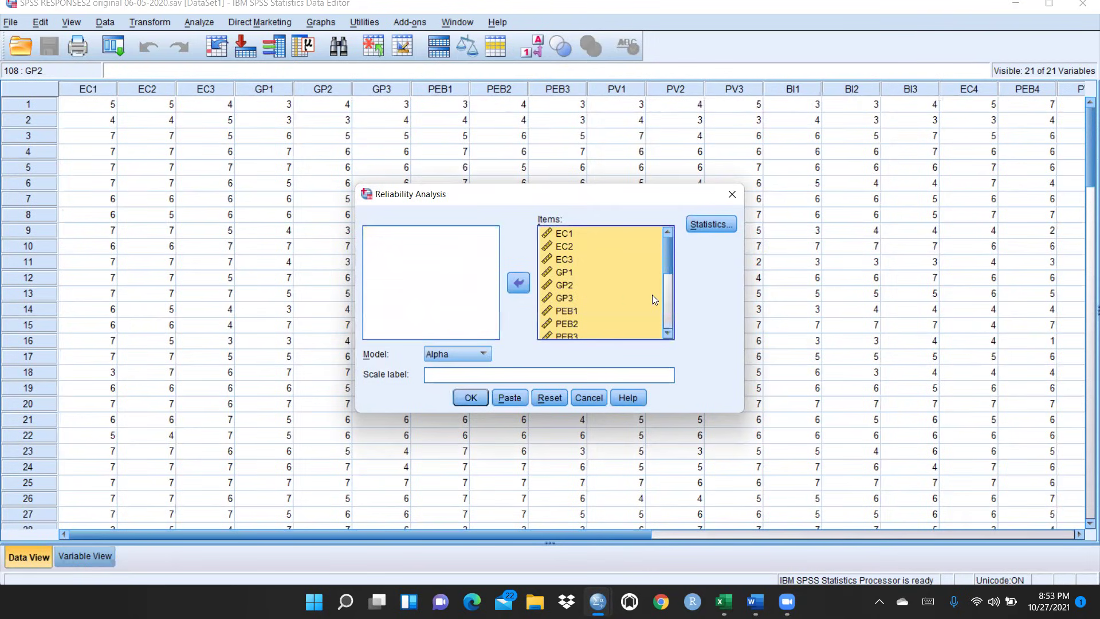
left_click_drag(664, 263, 678, 330)
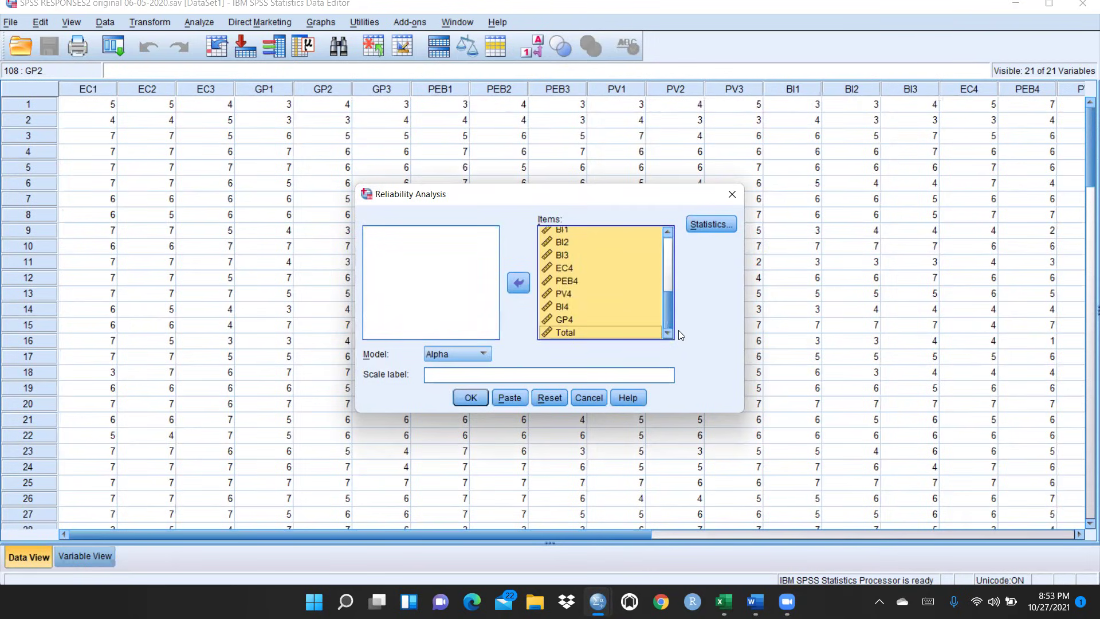
left_click(573, 331)
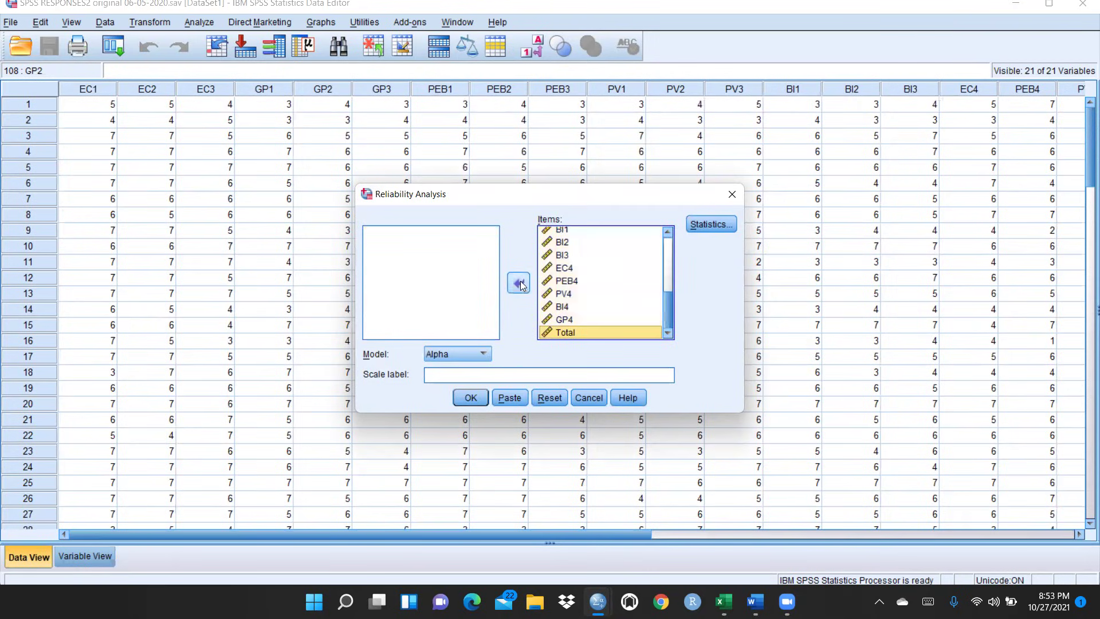
left_click(518, 282)
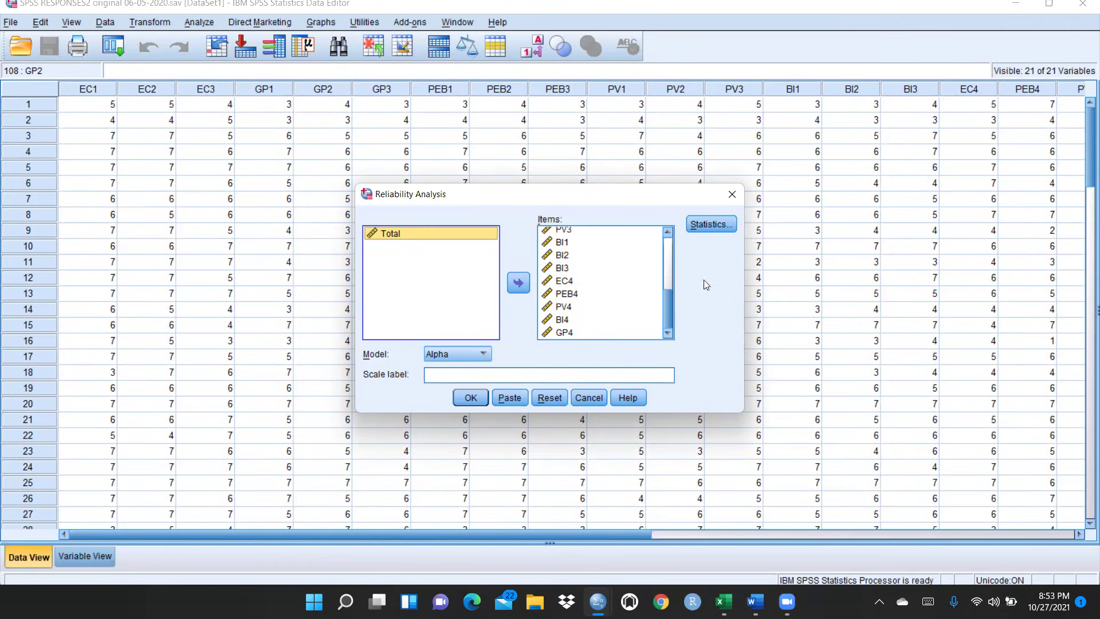
- Request the Item and Scale if item deleted descriptives and run the reliability analysis
left_click(715, 225)
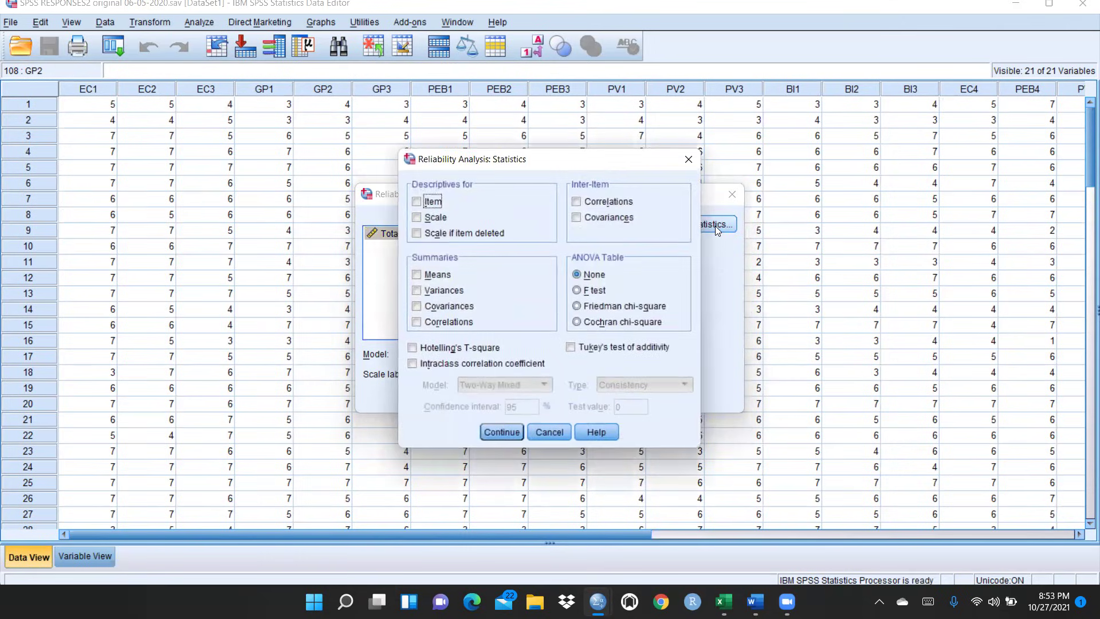
left_click(416, 234)
left_click(417, 201)
left_click(504, 431)
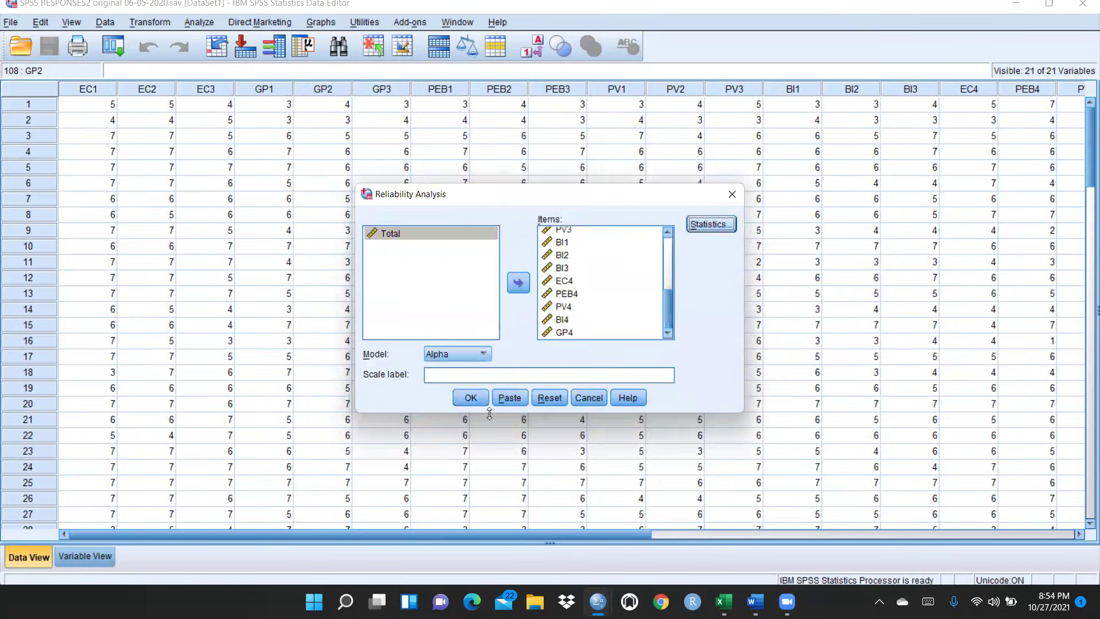
left_click(467, 396)
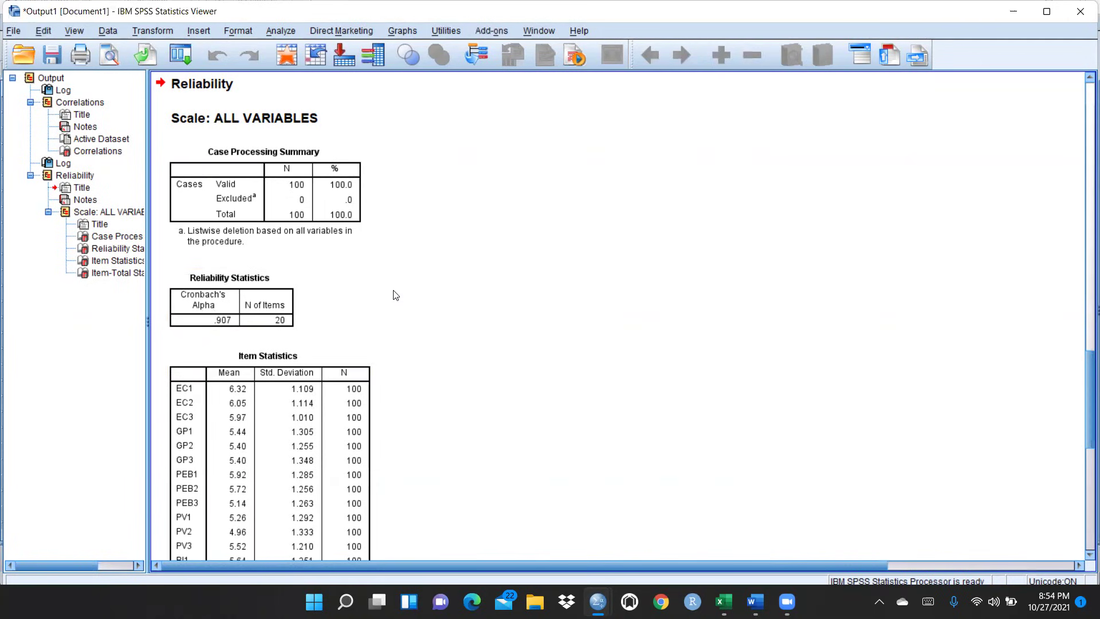
- Examine the reliability output, including Cronbach's alpha, the Item Statistics and the Item-Total Statistics
scroll(382, 279, "down", 2)
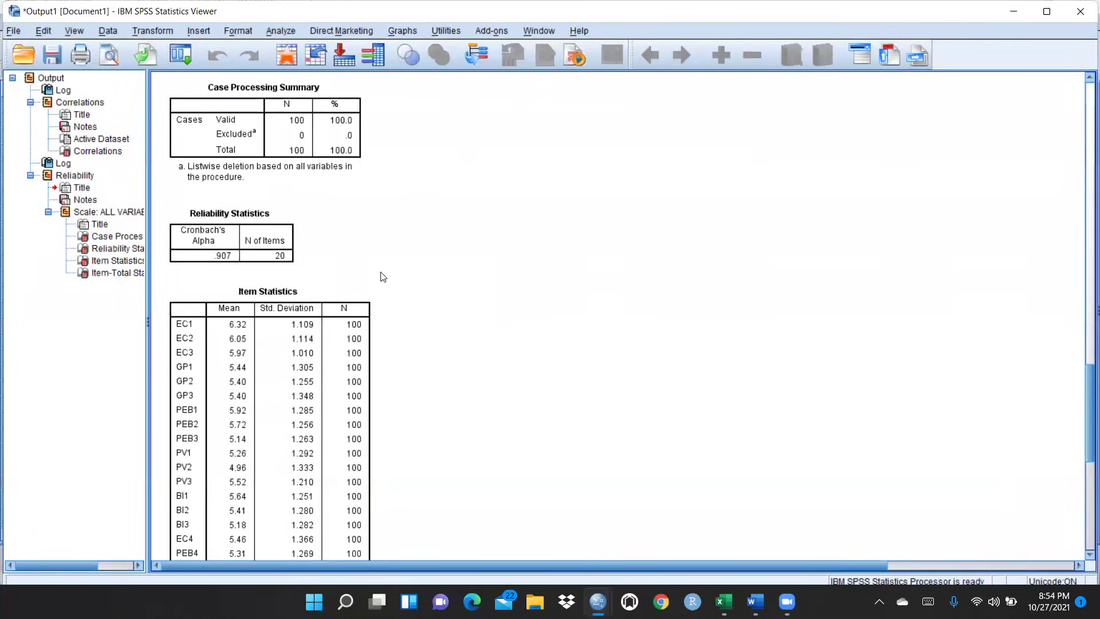
scroll(407, 220, "down", 2)
scroll(408, 219, "down", 2)
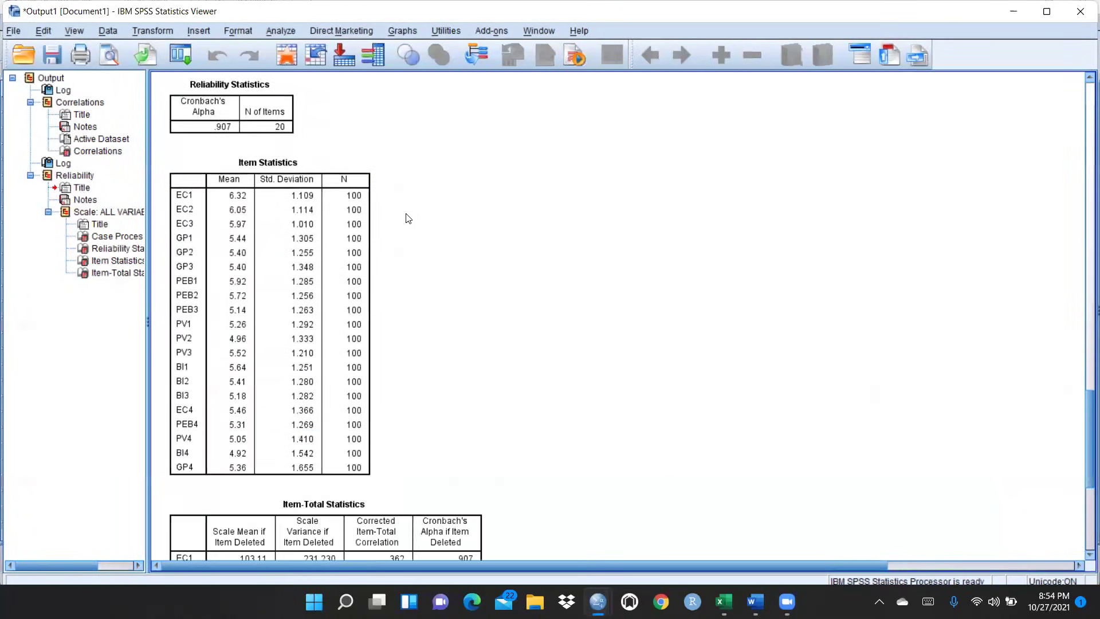
scroll(464, 277, "down", 10)
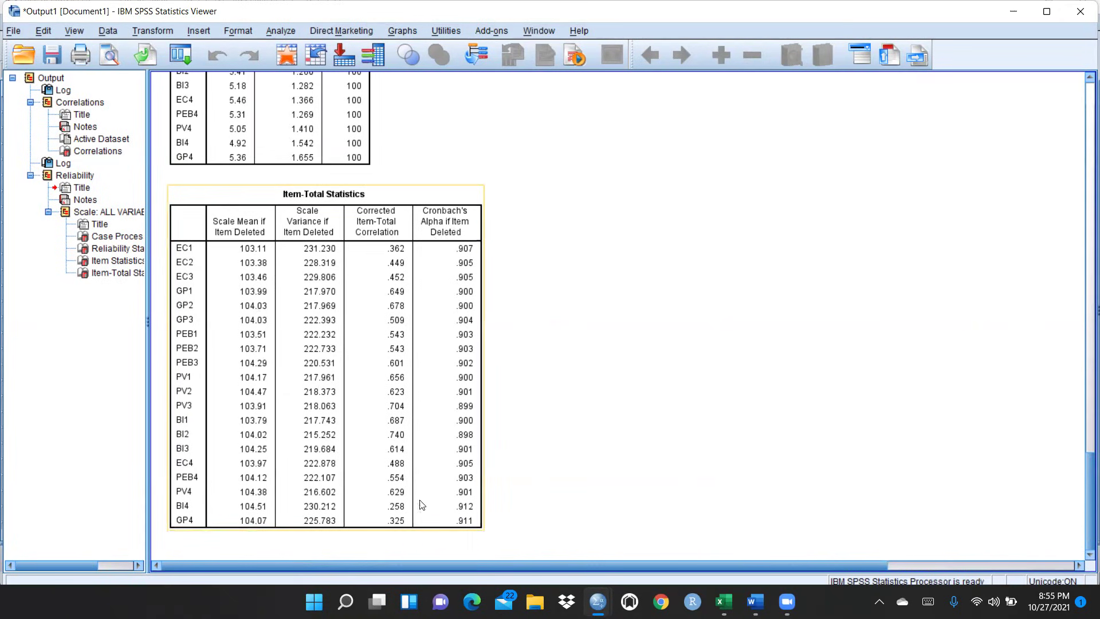
scroll(599, 272, "up", 20)
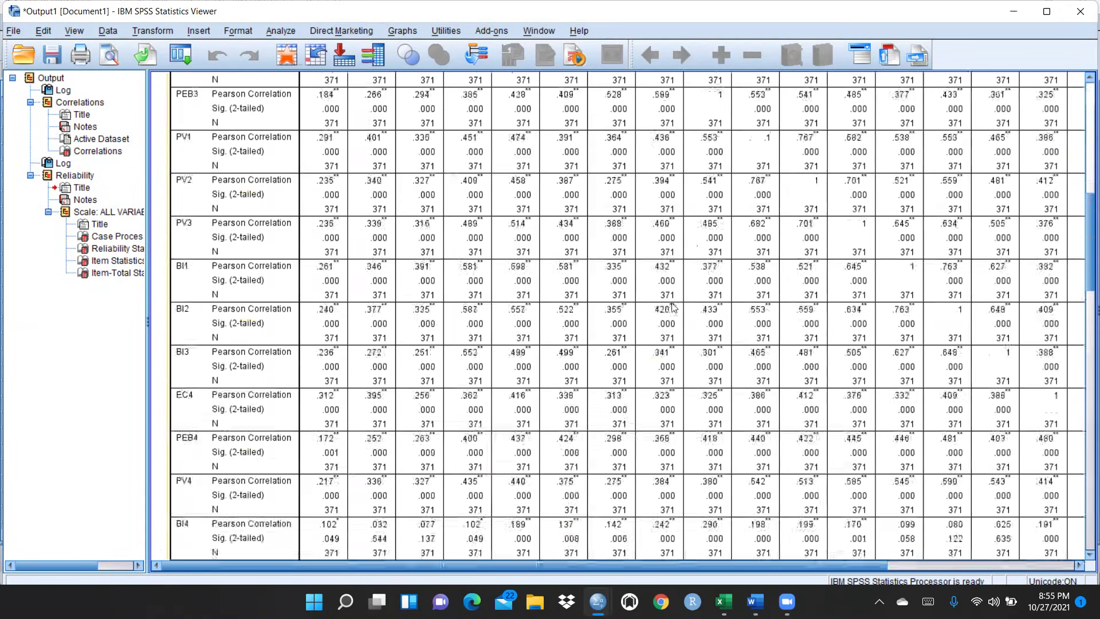
scroll(655, 309, "down", 15)
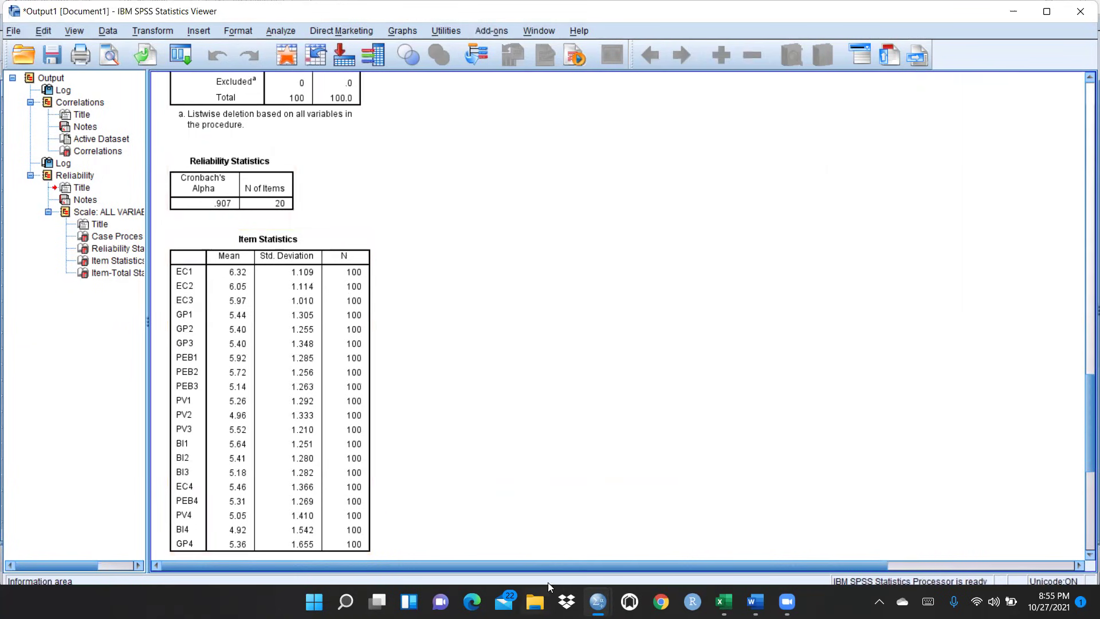
- From the dataset window, reset the Reliability Analysis settings and run it on only the items EC1, EC2 and EC3
left_click(597, 601)
left_click(677, 541)
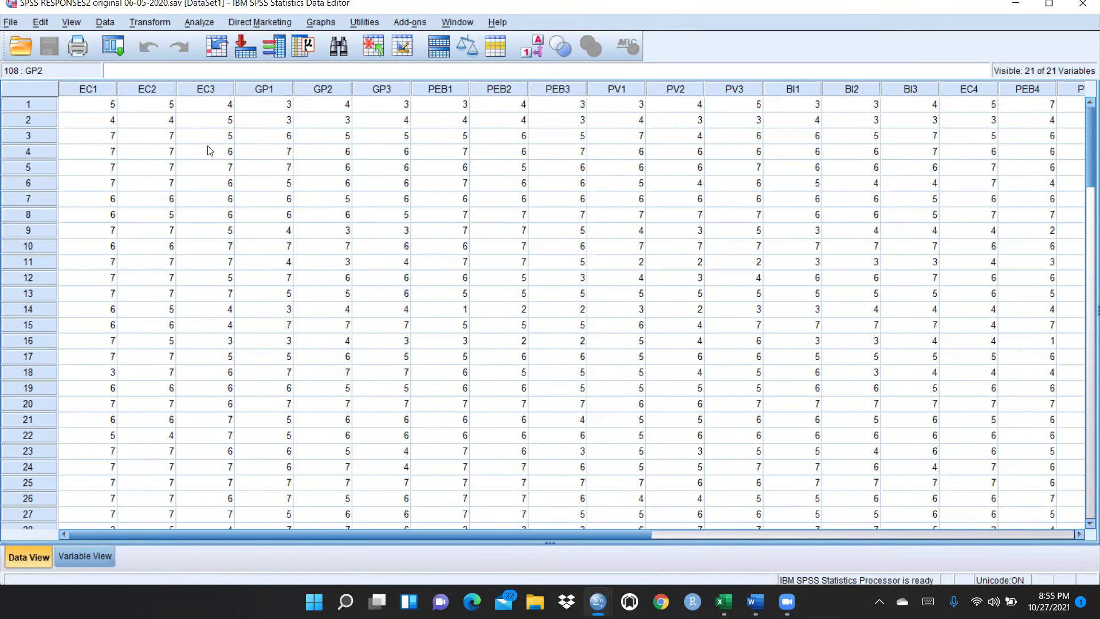
left_click(192, 23)
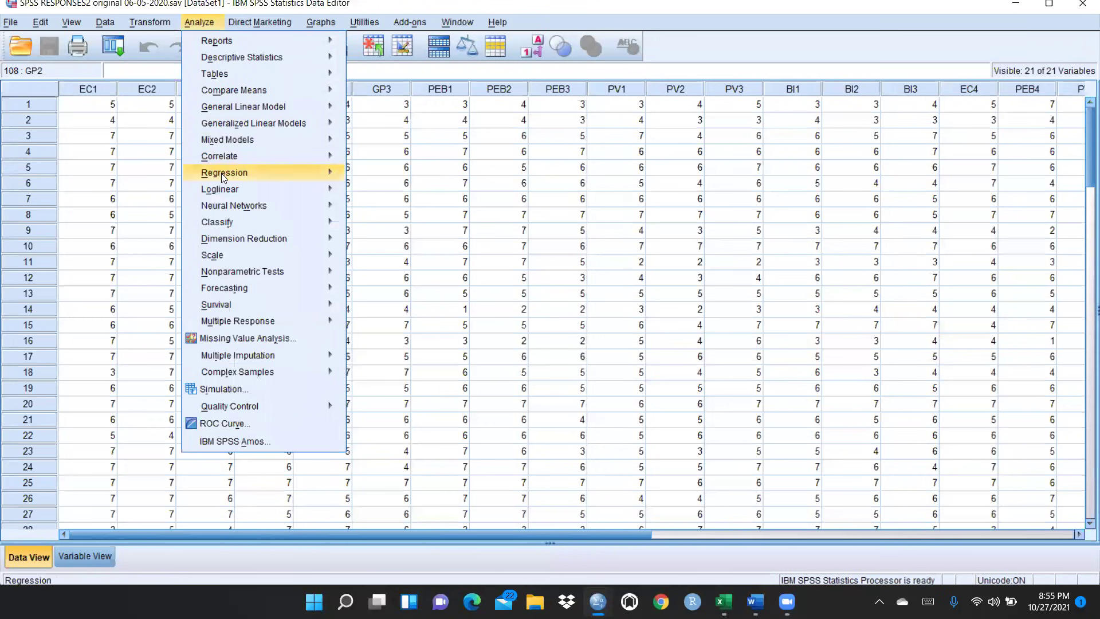
mouse_move(234, 254)
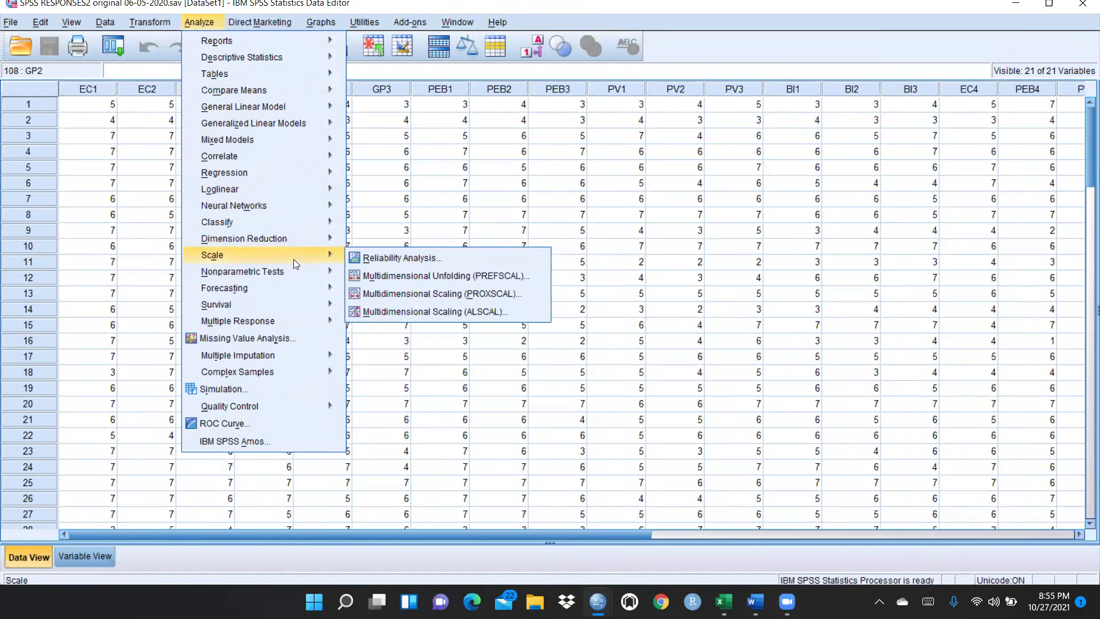
left_click(381, 258)
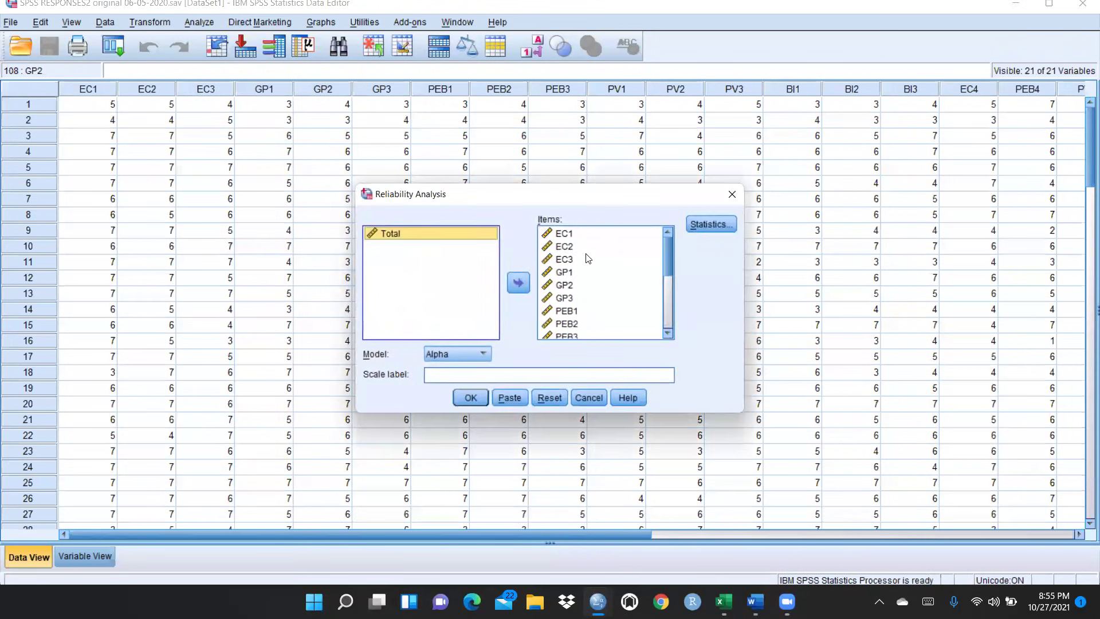
left_click(544, 400)
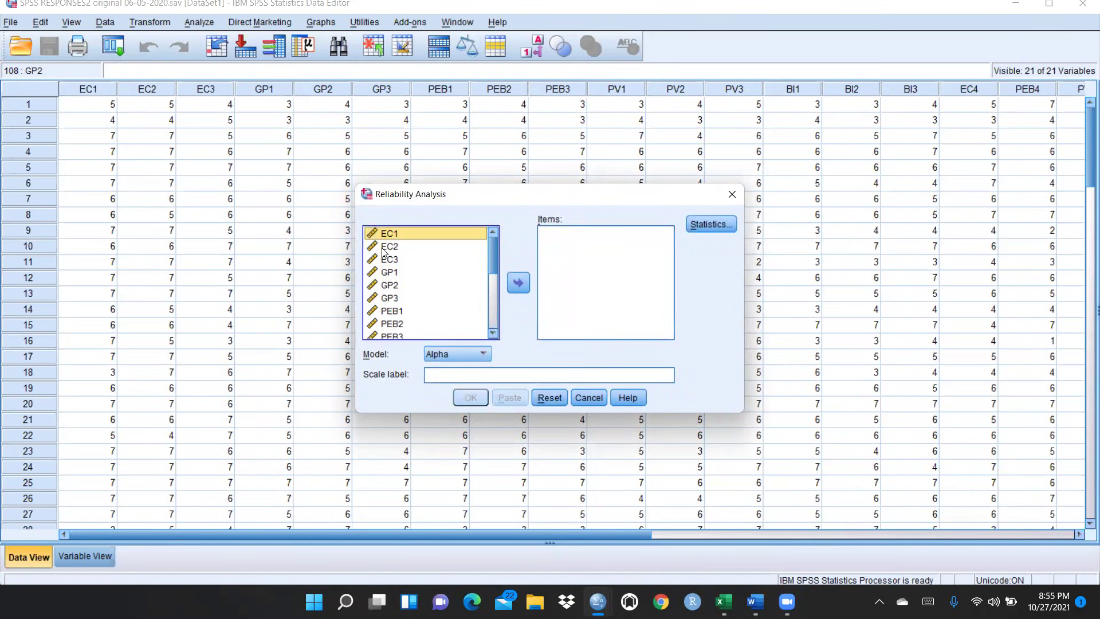
left_click(388, 247, "shift")
left_click(388, 260, "shift")
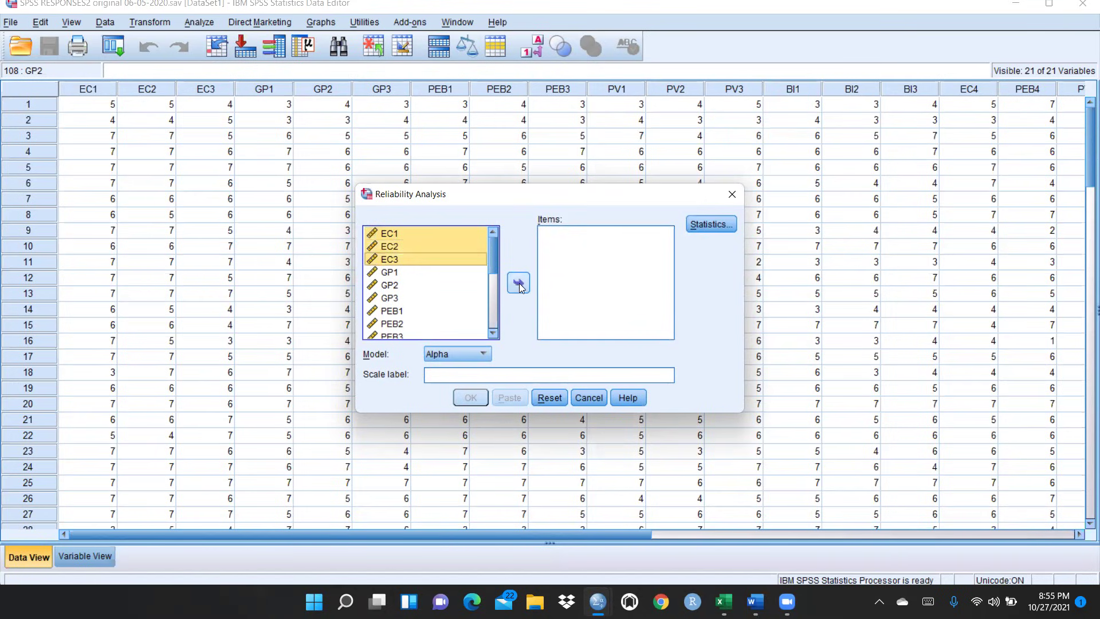
left_click(518, 283)
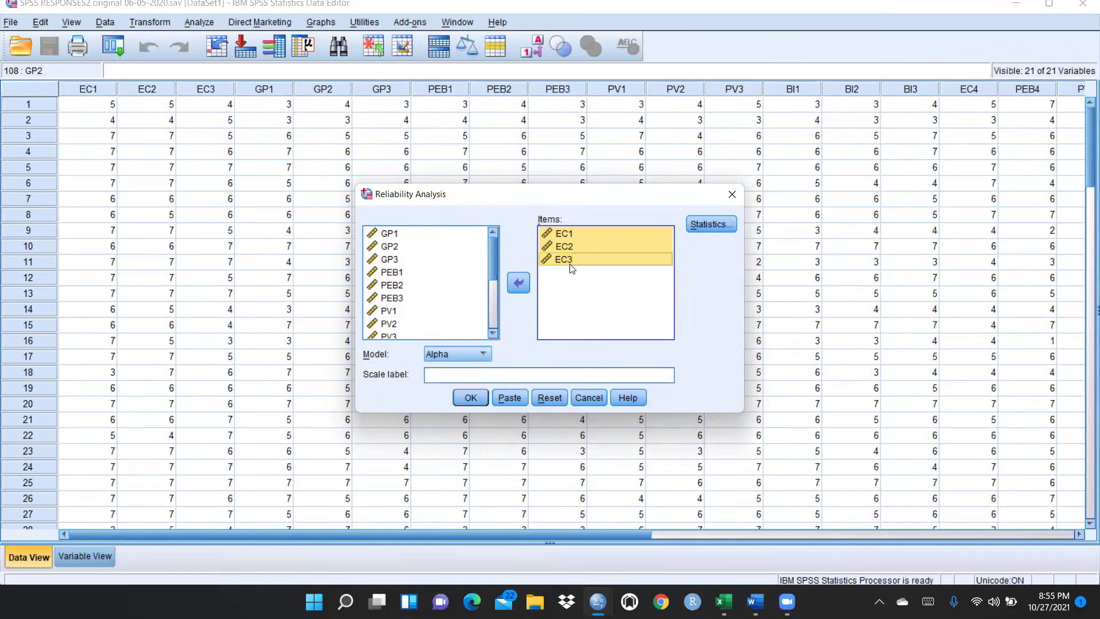
left_click(470, 400)
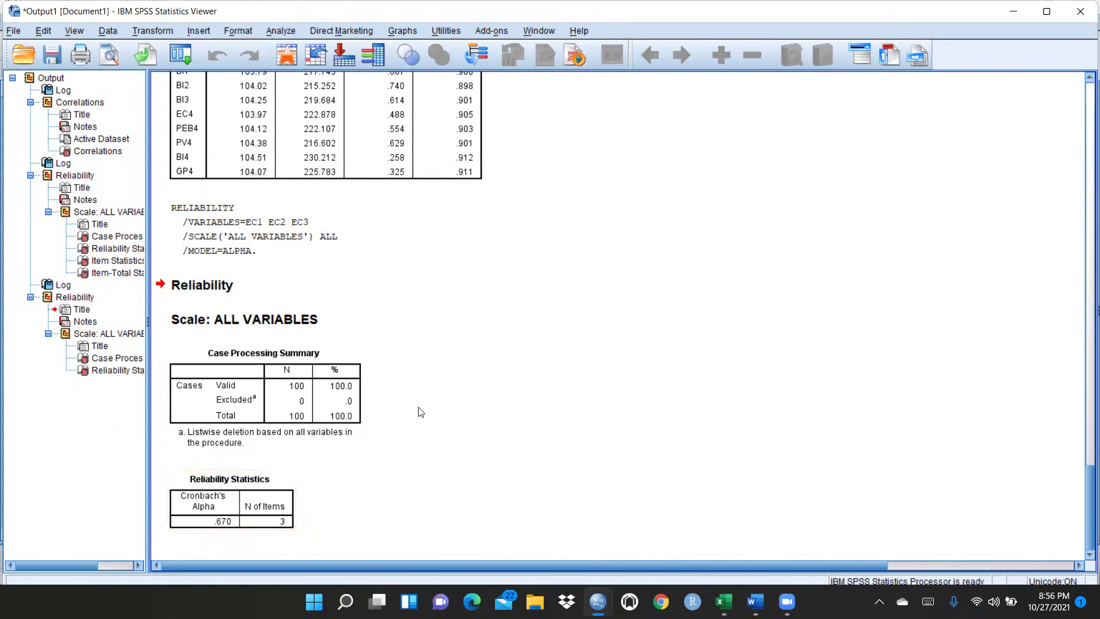
- Reset the Reliability Analysis settings and run it on only the items GP1, GP2 and GP3
left_click(277, 31)
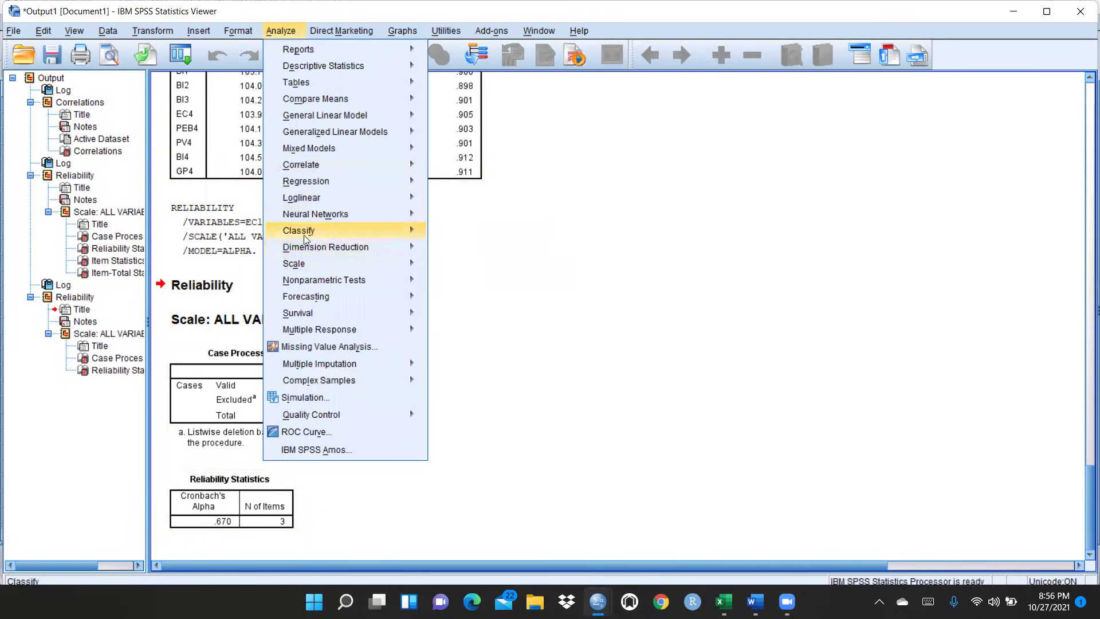
mouse_move(305, 263)
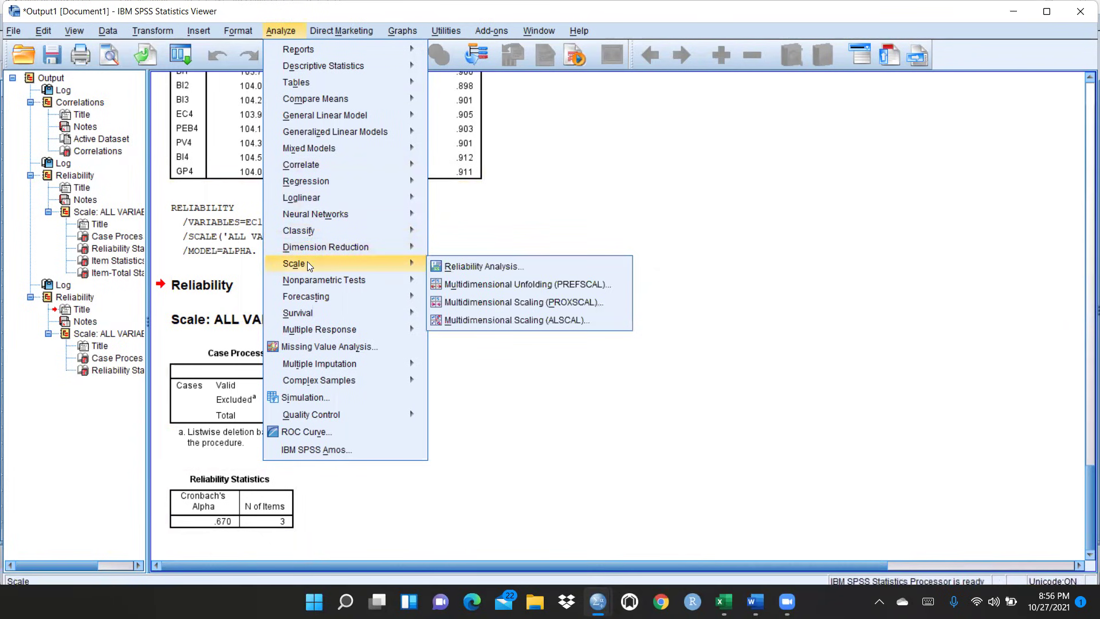
left_click(476, 267)
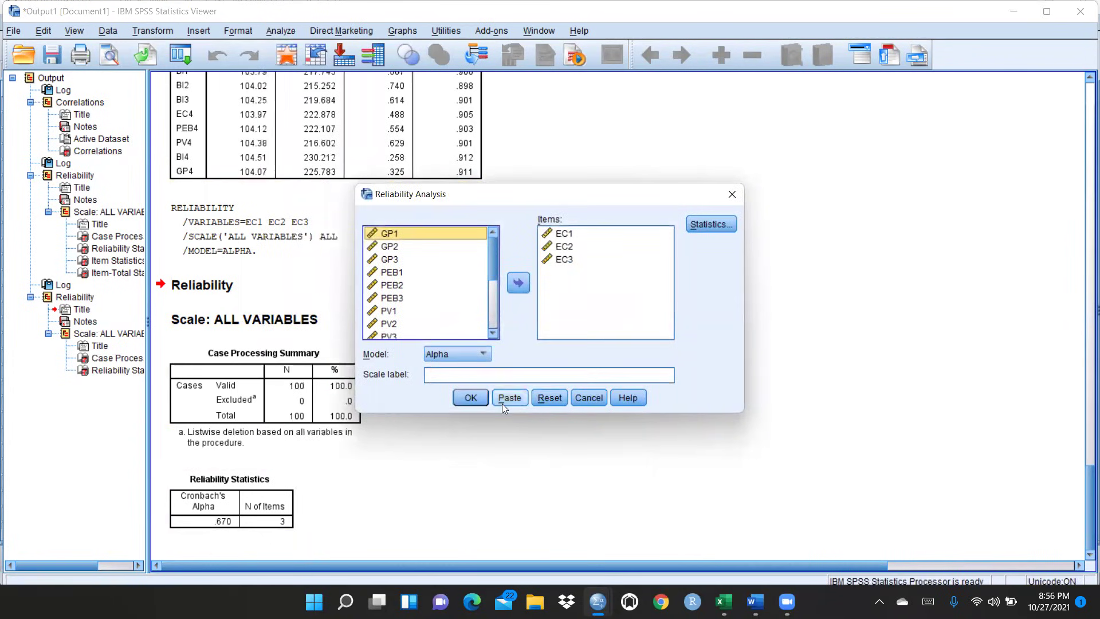
left_click(549, 397)
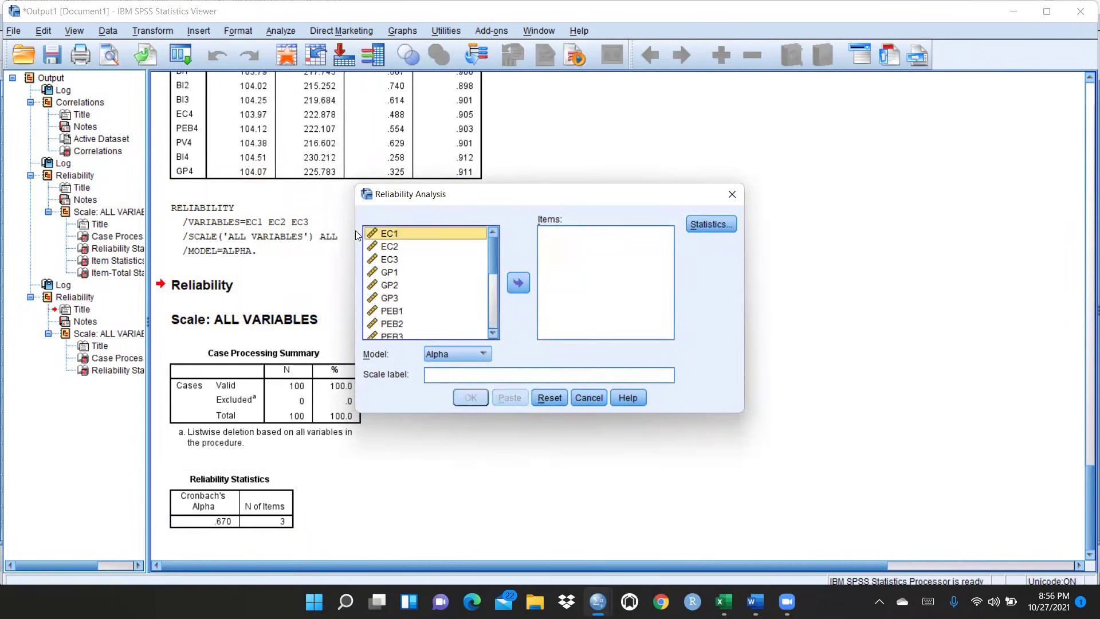
left_click(390, 272)
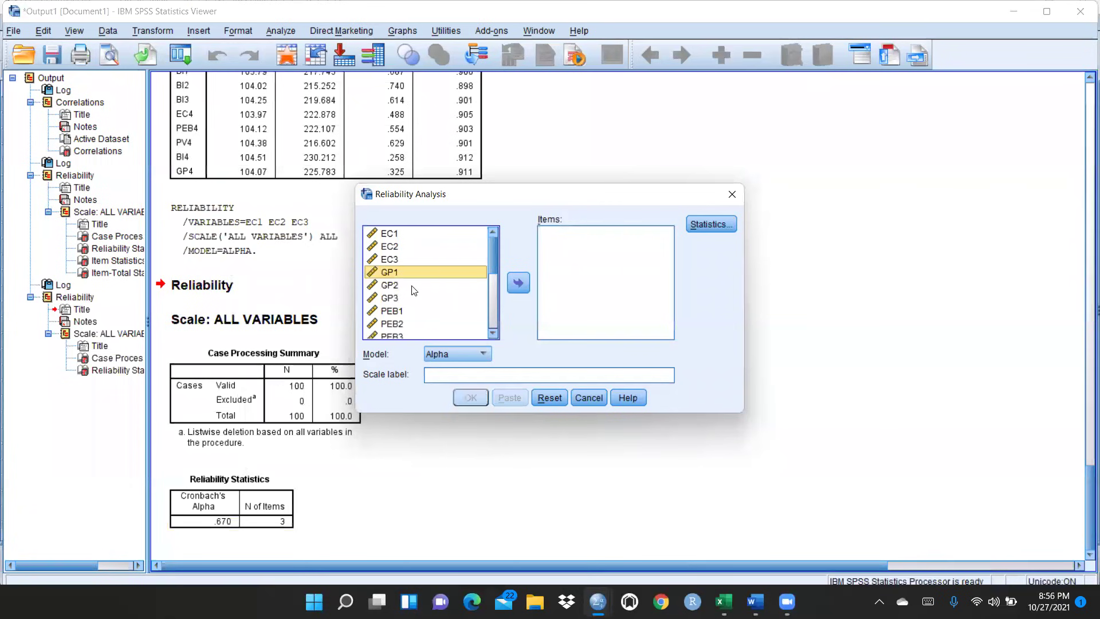
left_click(390, 285, "shift")
left_click(390, 298, "shift")
left_click(518, 283)
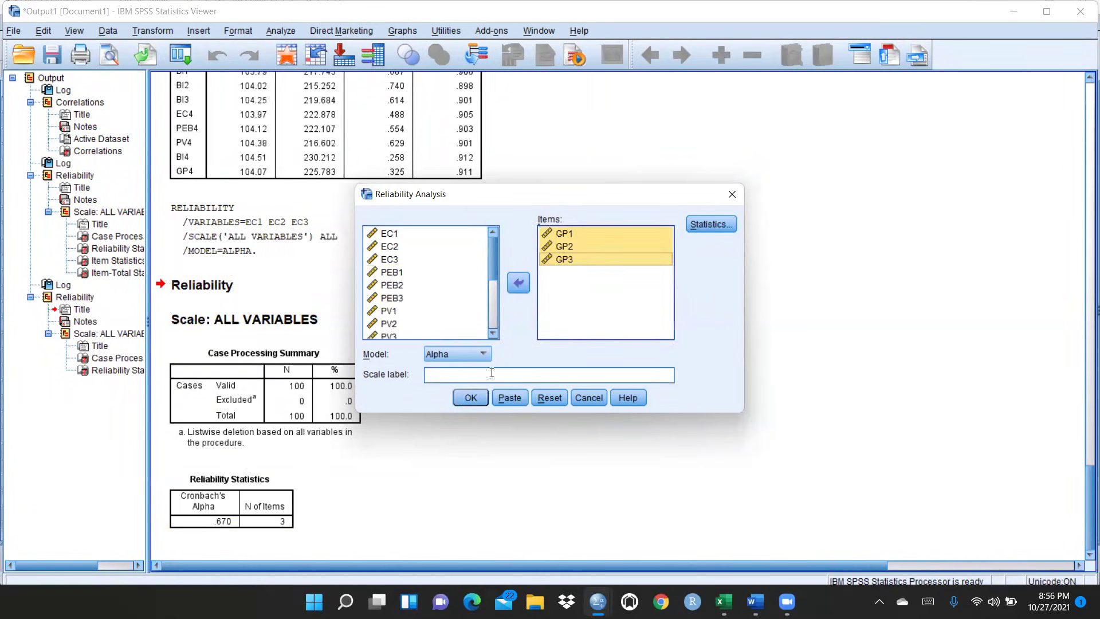
left_click(471, 397)
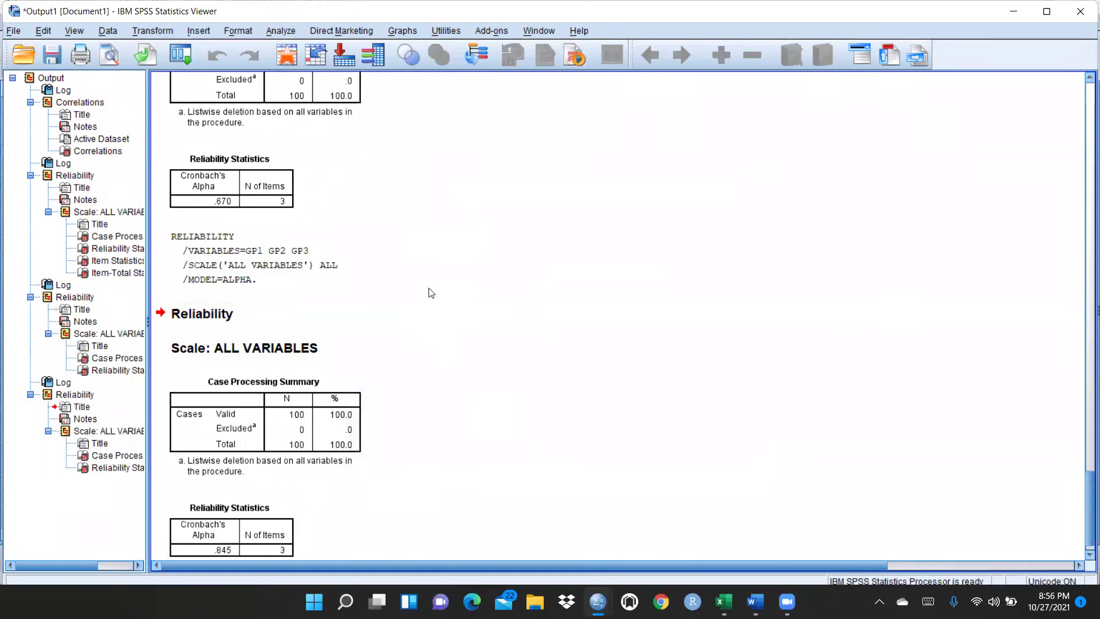
scroll(438, 289, "down", 1)
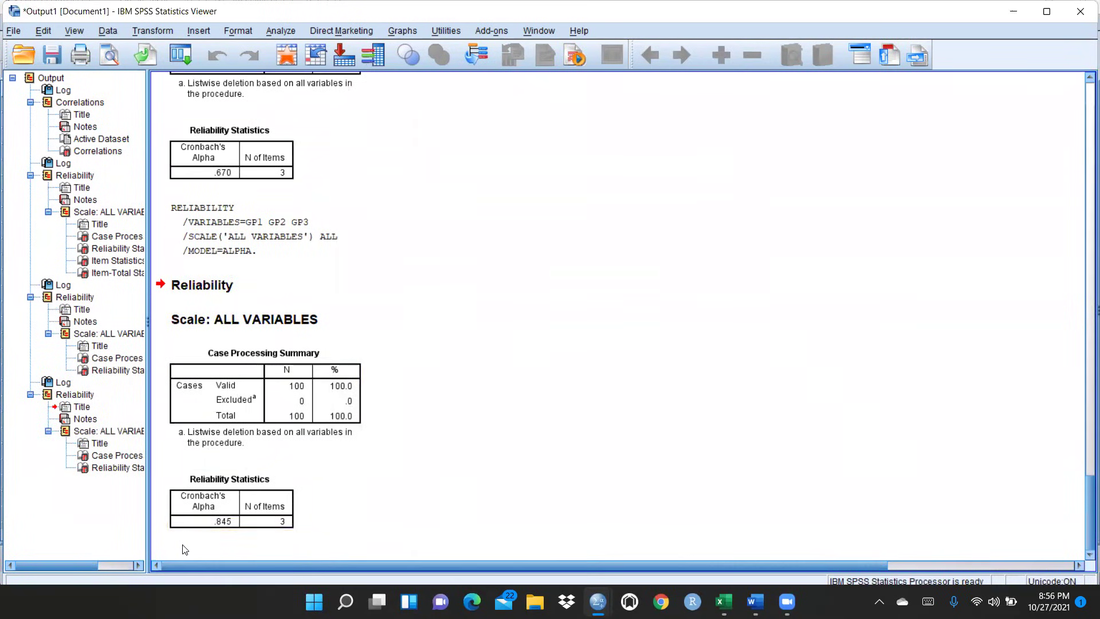
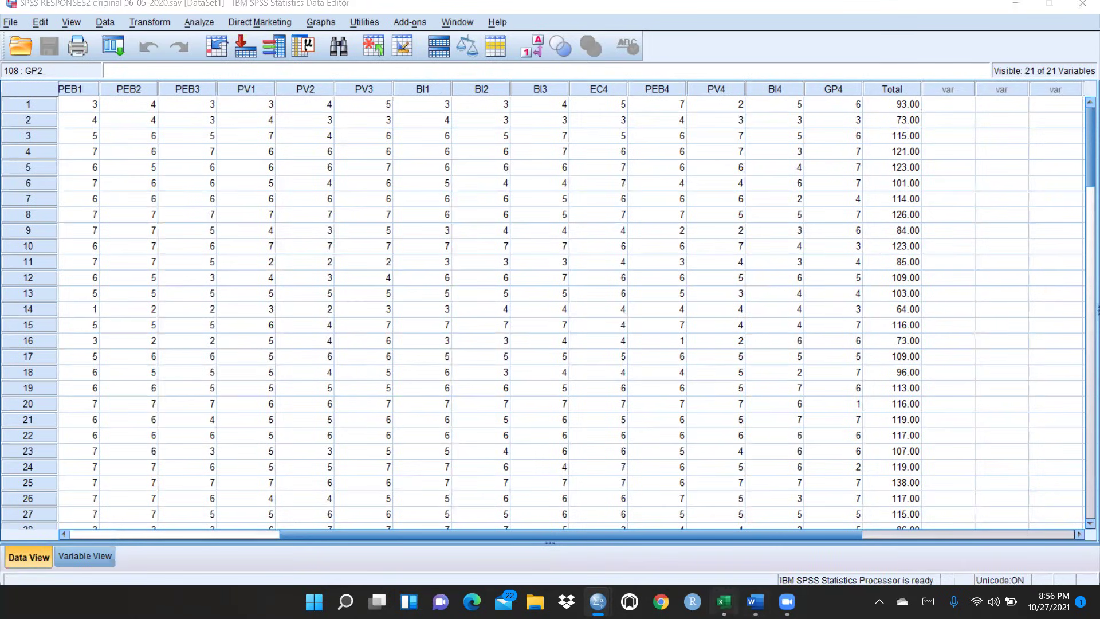
- Switch to the R file workbook in Excel and delete the unlabelled column V beside Total
left_click(723, 601)
left_click_drag(1025, 280, 1026, 267)
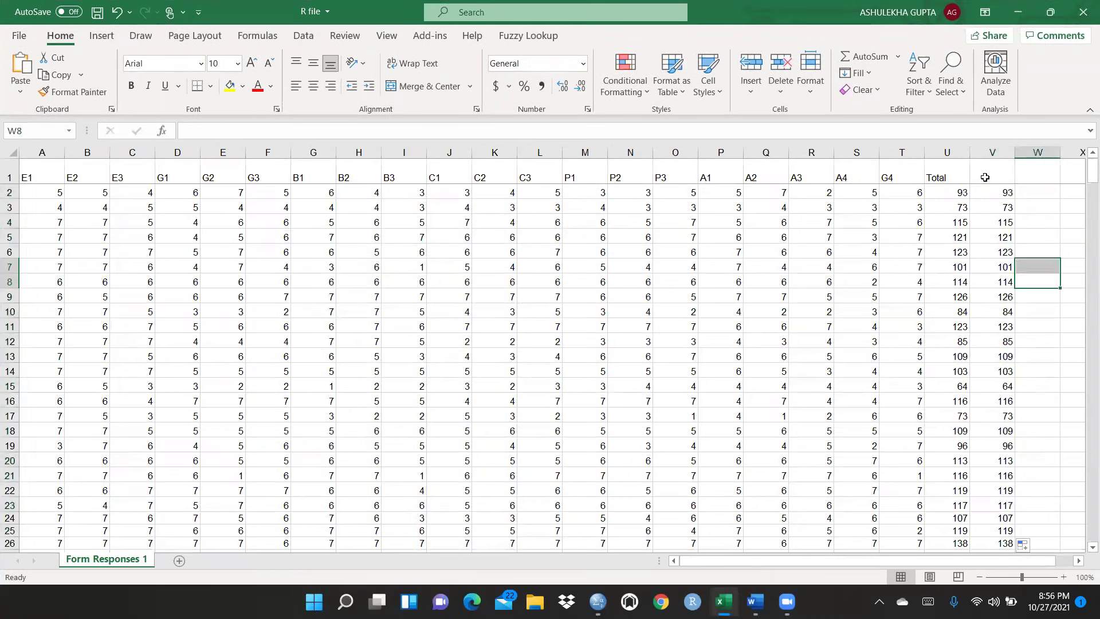
right_click(992, 152)
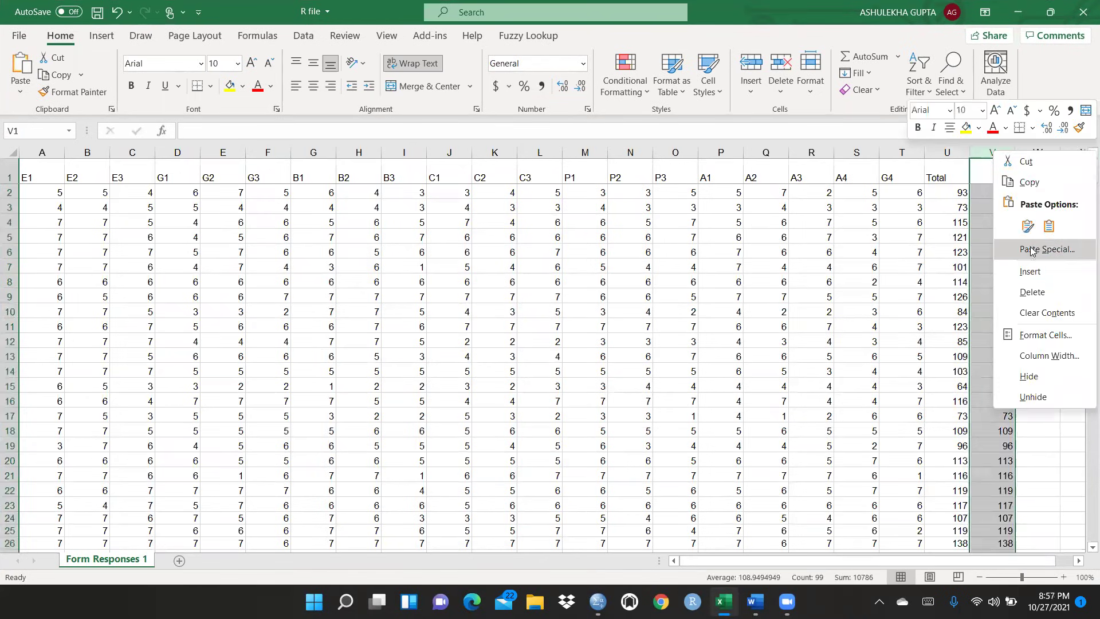
left_click(1032, 292)
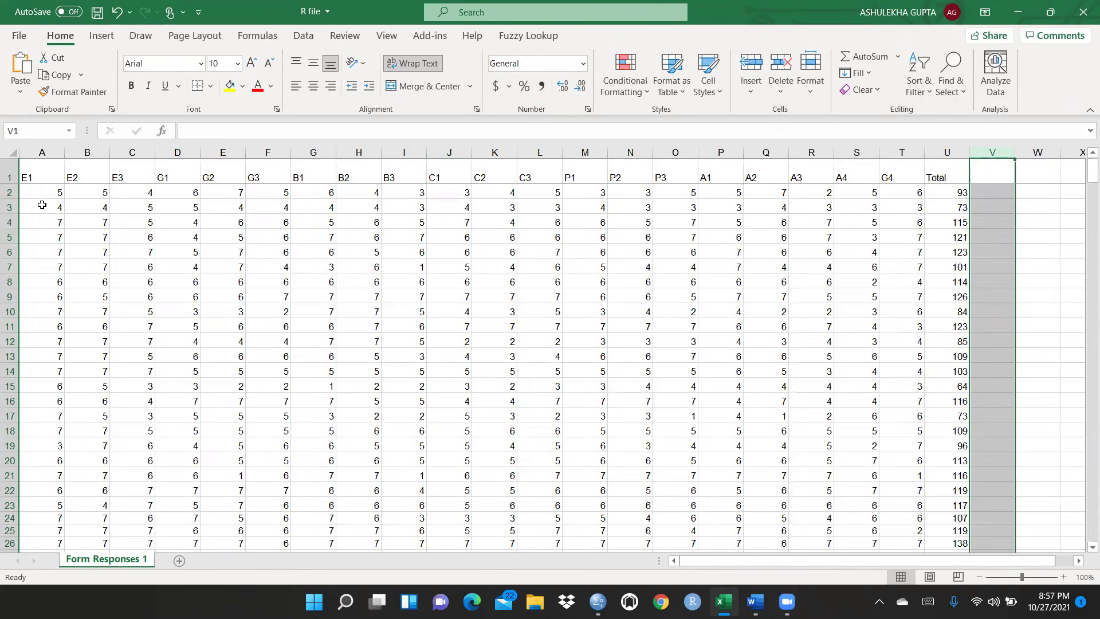
- Select the item scores from A2 across to column T, then insert =SUM(U2) in V2 and fill it down to V100
left_click_drag(37, 189, 901, 478)
scroll(891, 415, "up", 20)
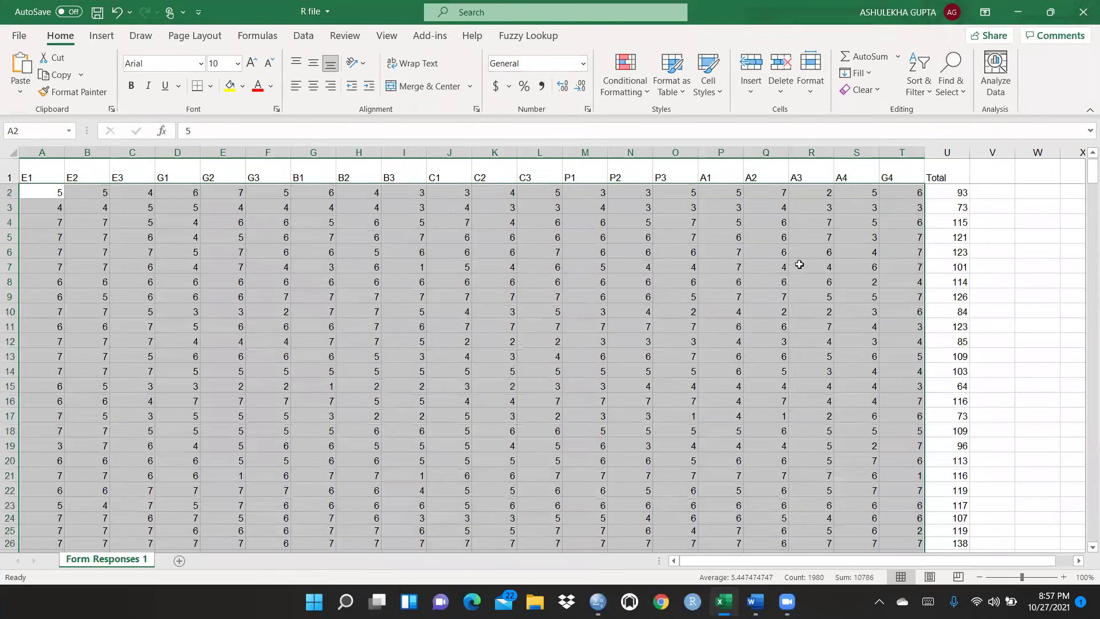
left_click(994, 196)
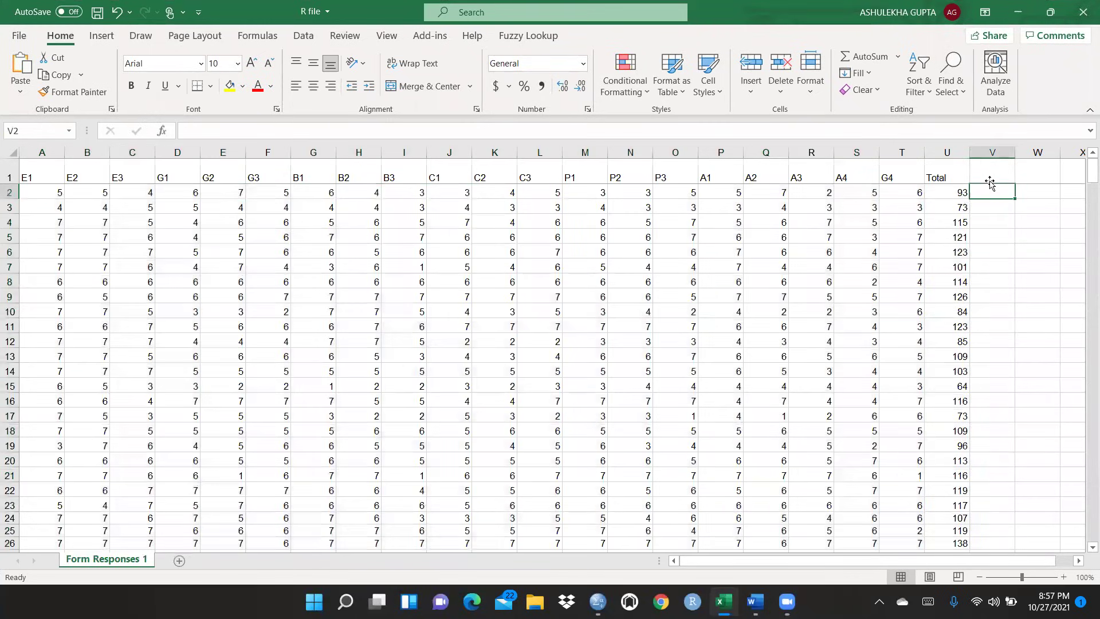
left_click(870, 57)
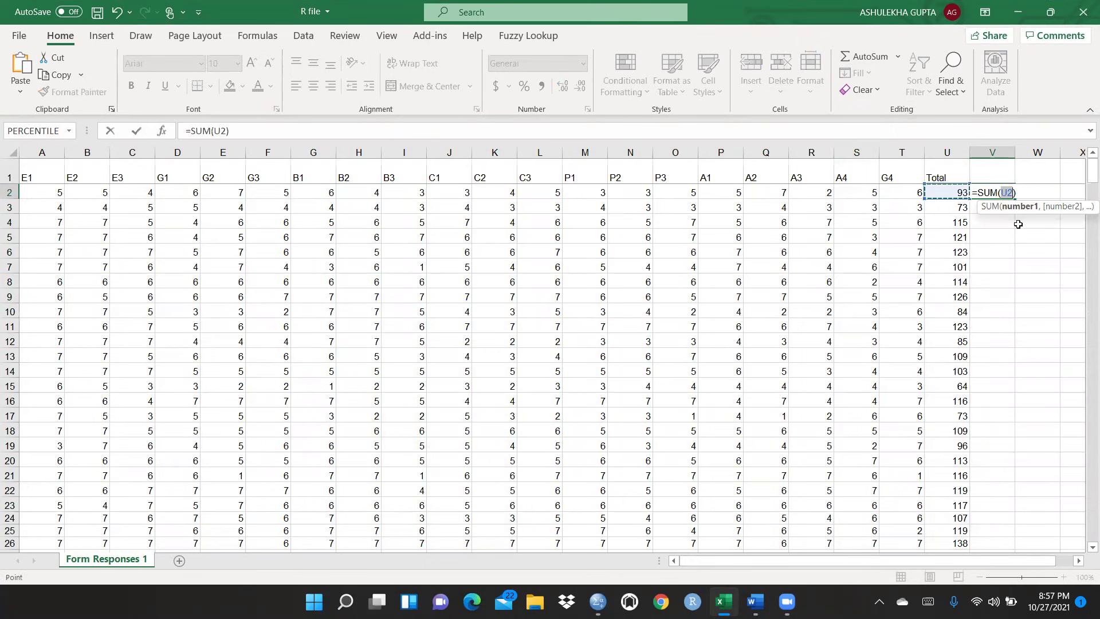
key("Return")
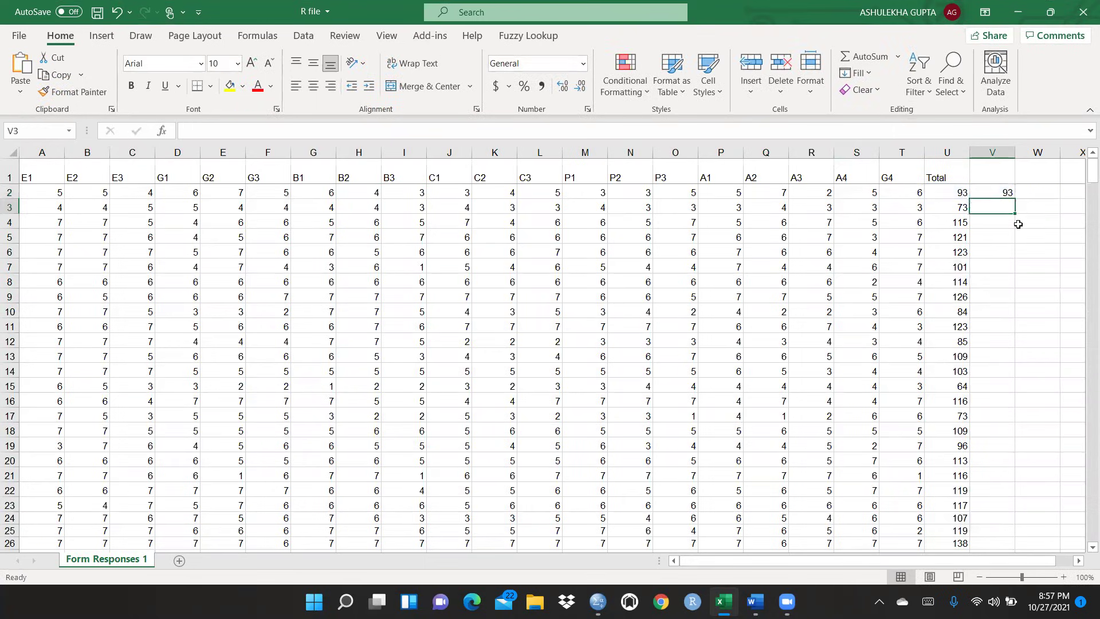
left_click(999, 193)
left_click_drag(1014, 199, 1004, 507)
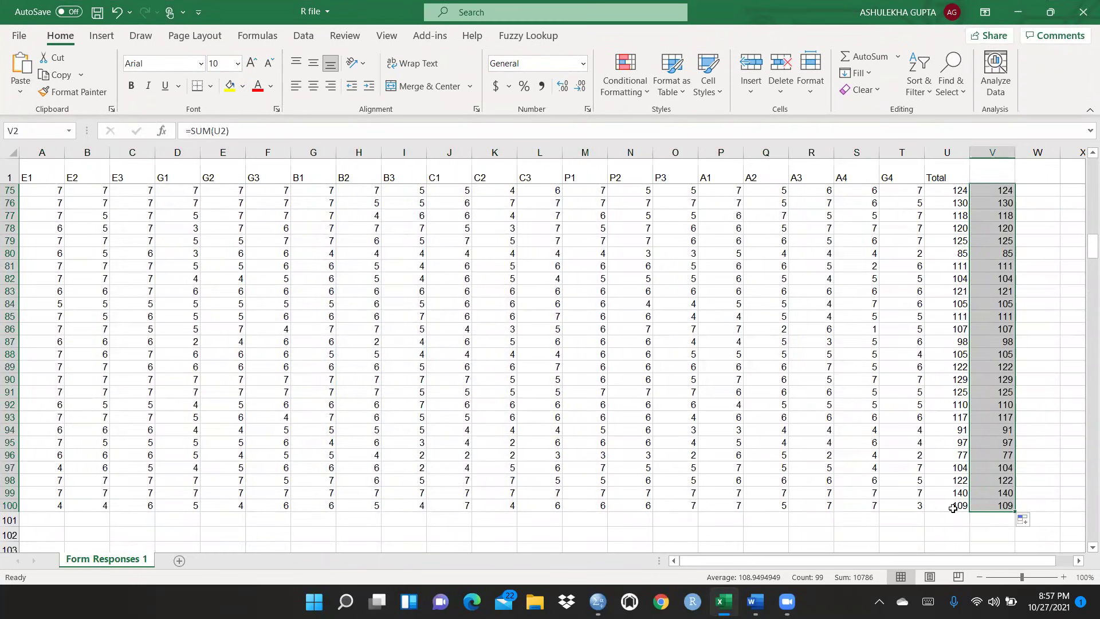
- Delete the summed column V from the worksheet again
scroll(1028, 401, "up", 20)
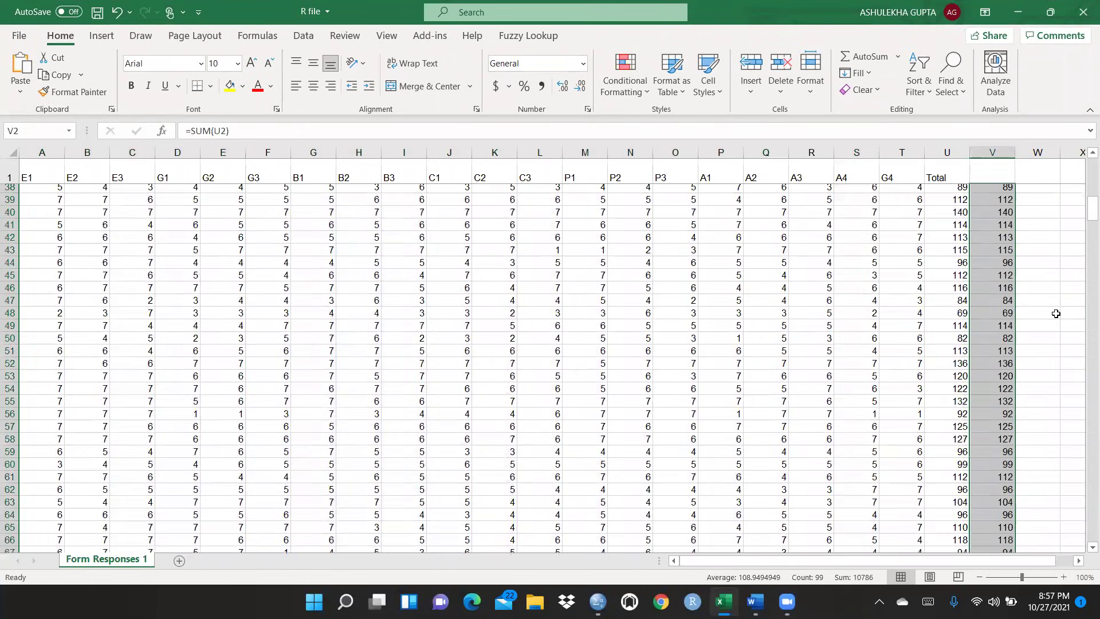
left_click(983, 155)
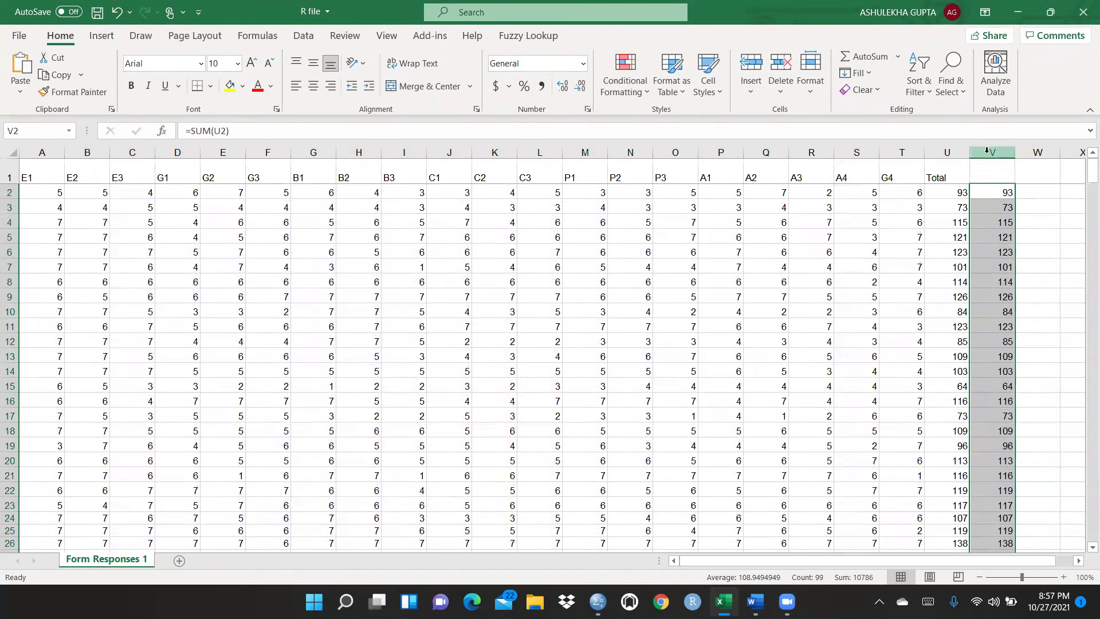
right_click(983, 155)
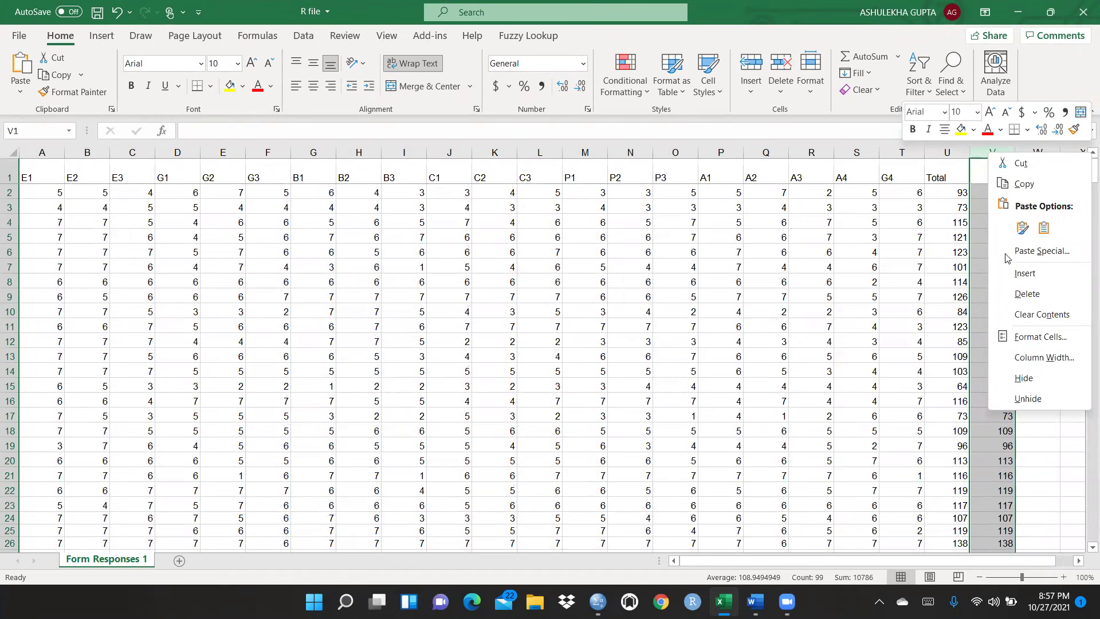
left_click(1025, 298)
- Select the Total values in U2:U100 for review, and switch to the SPSS dataset window
left_click_drag(946, 192, 946, 530)
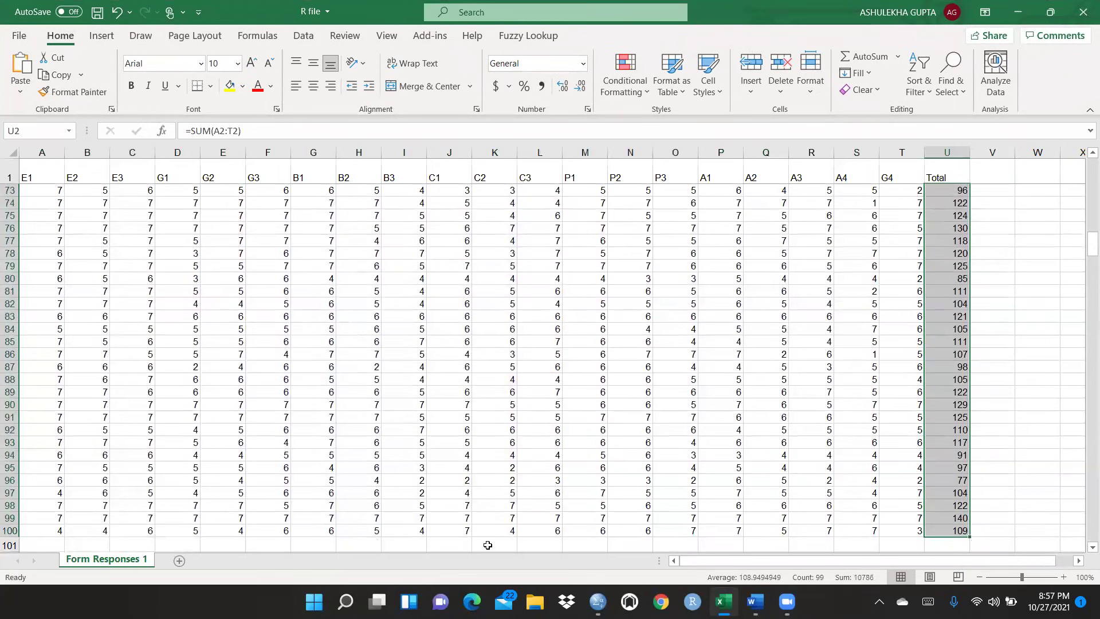
left_click(597, 601)
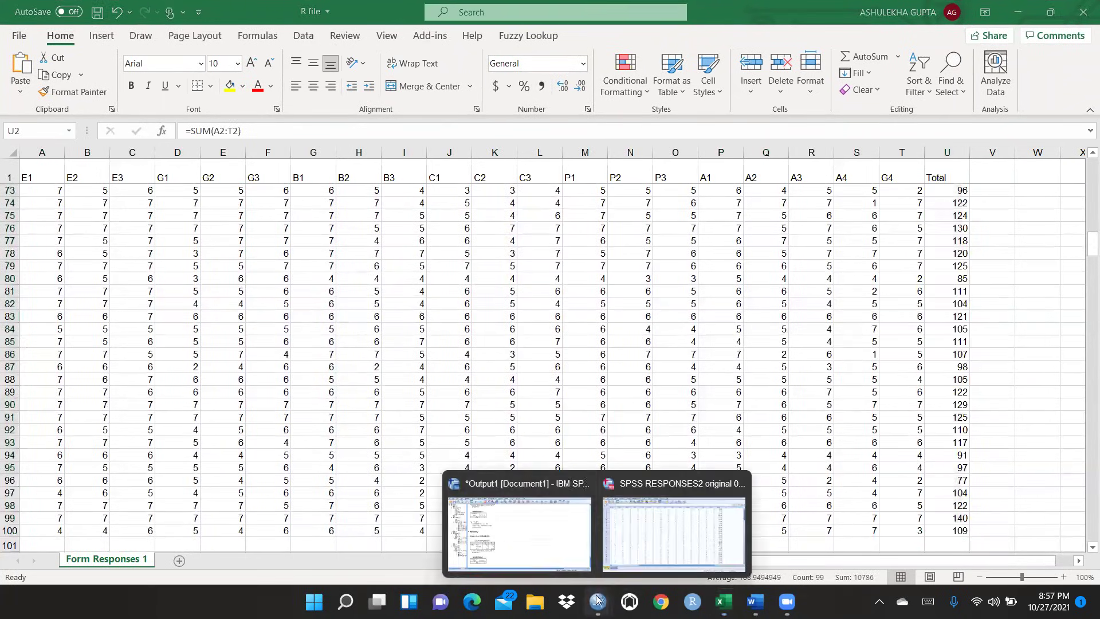
left_click(680, 540)
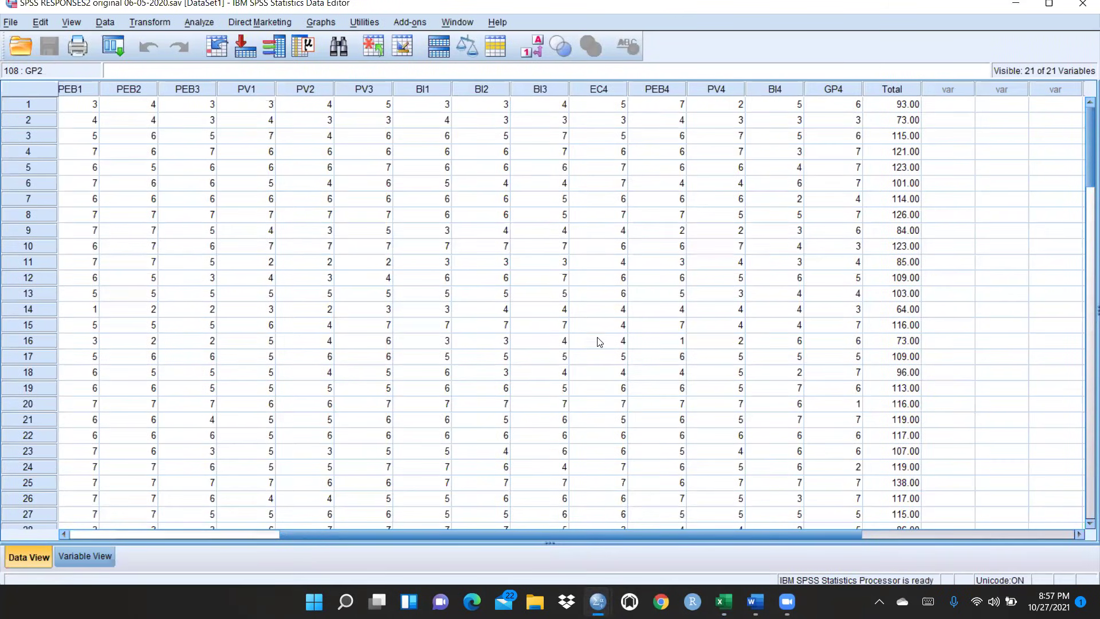
- Reset the Bivariate Correlations settings and run a two-tailed Pearson correlation on all variables including Total, flagging significant correlations
left_click(198, 23)
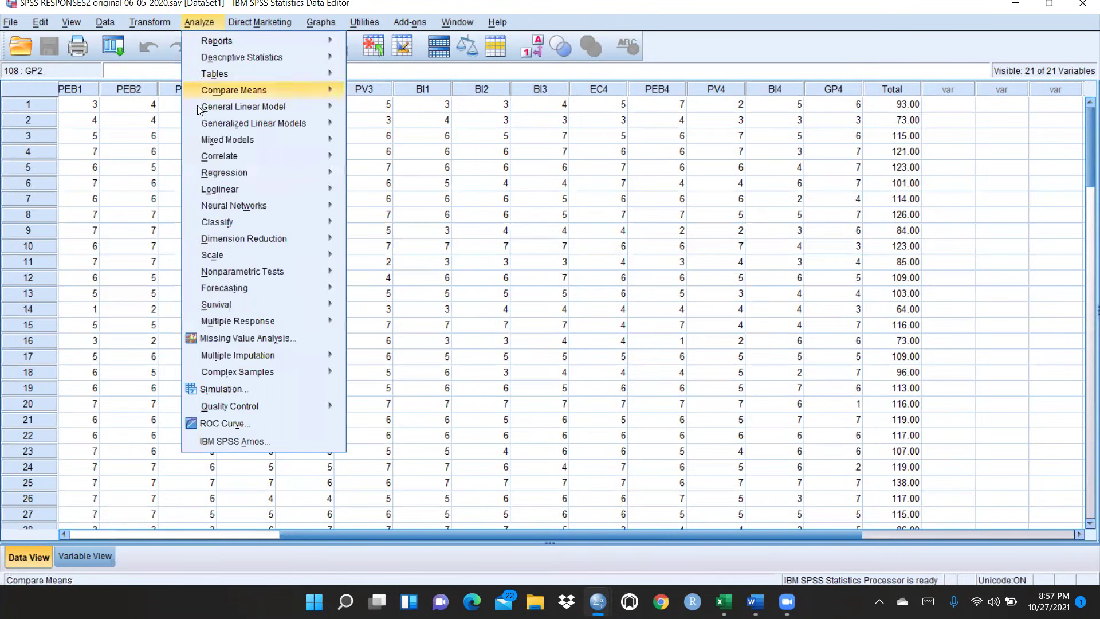
mouse_move(222, 162)
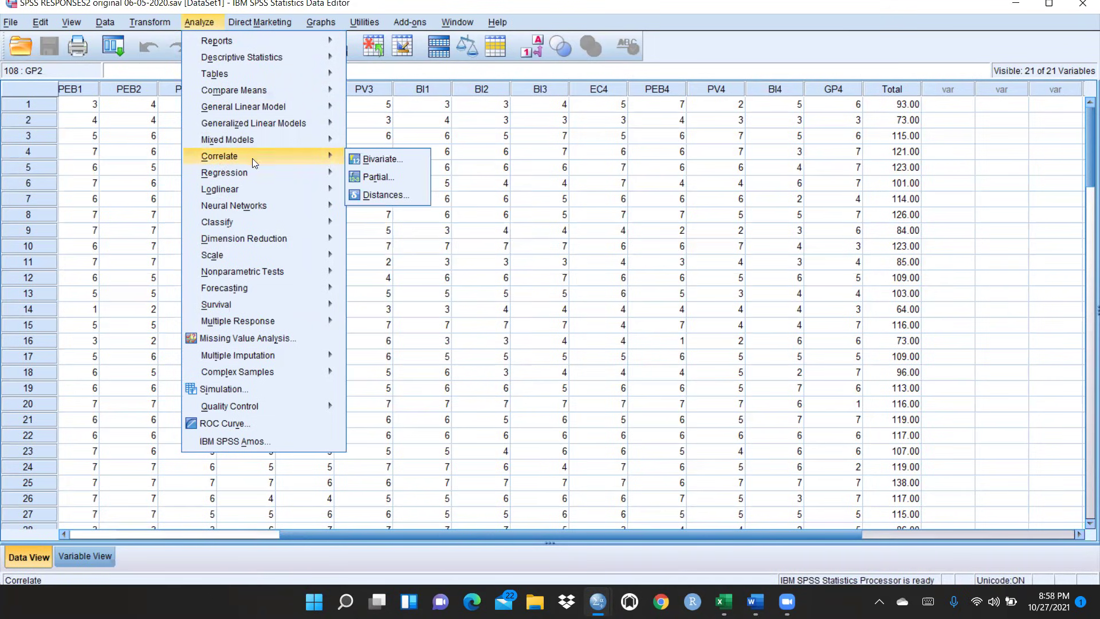
left_click(378, 159)
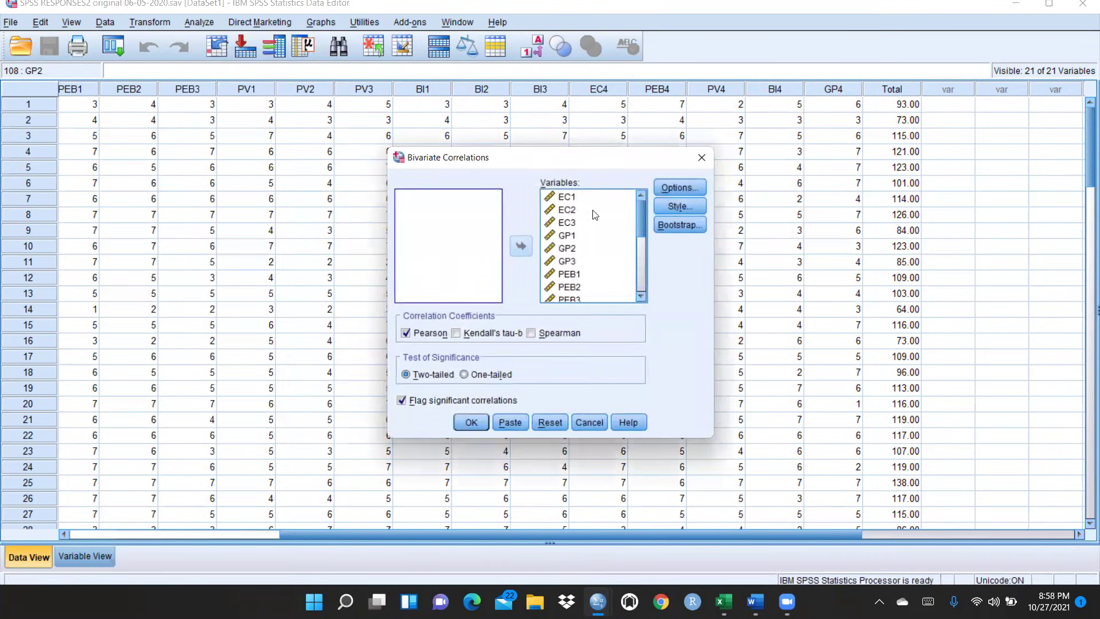
left_click(559, 424)
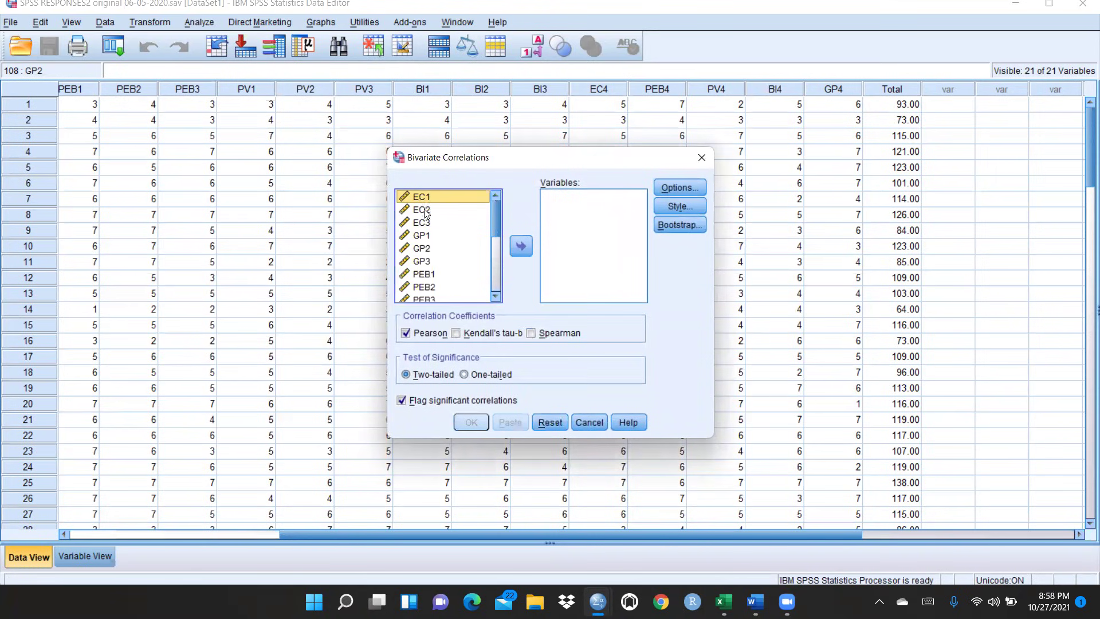
key("ctrl+a")
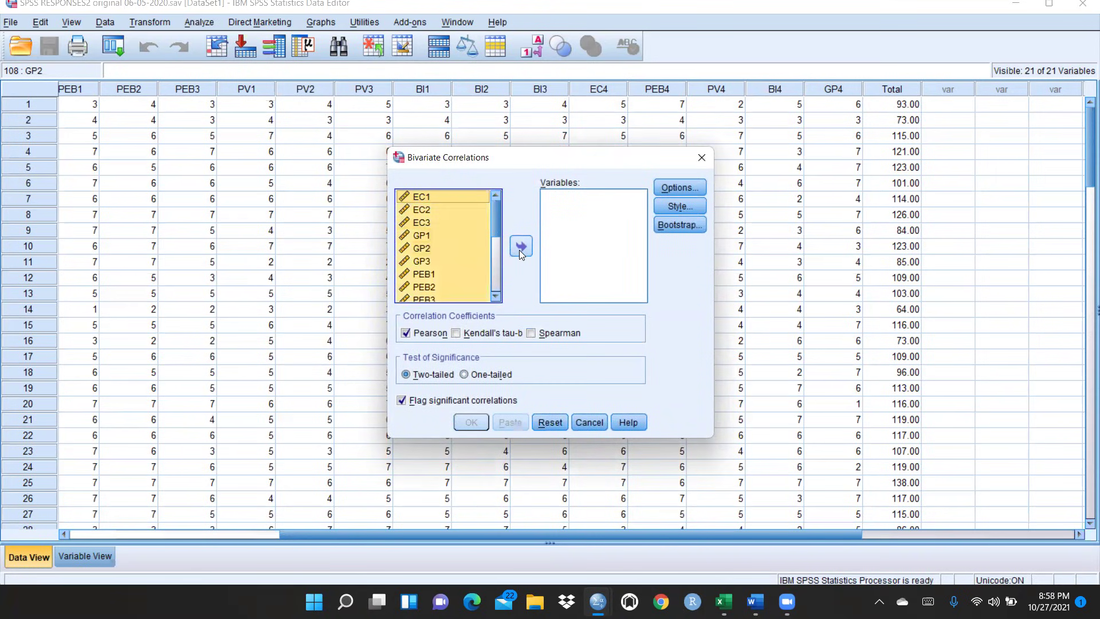
left_click(520, 248)
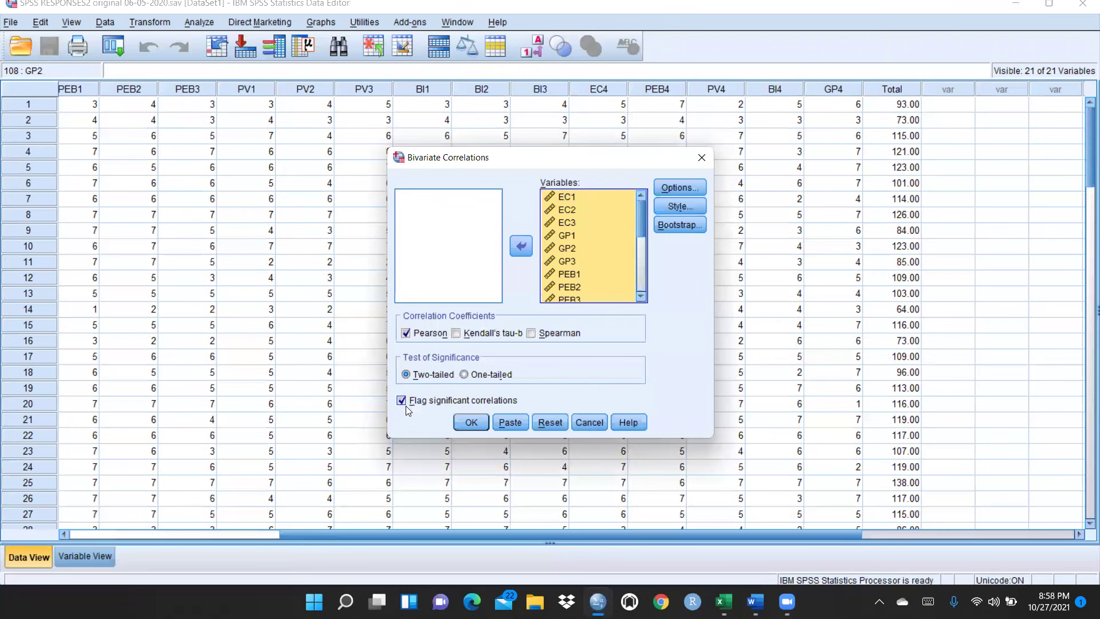
left_click(482, 425)
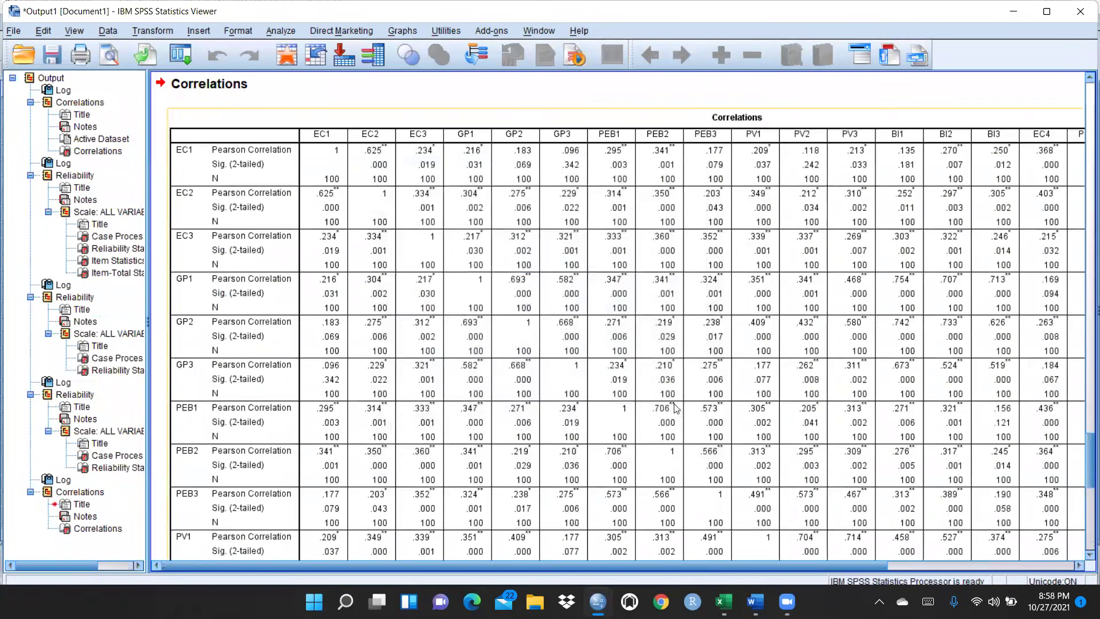
- Examine every item's Pearson correlation with Total and its two-tailed significance throughout the Correlations table
left_click_drag(416, 561, 656, 581)
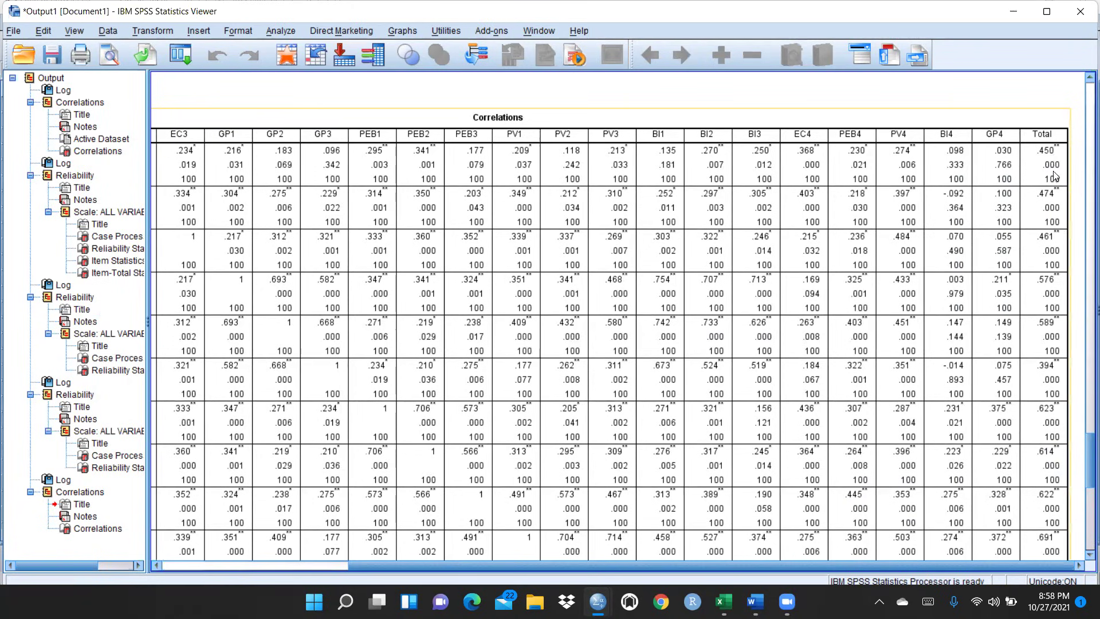
left_click_drag(582, 564, 290, 562)
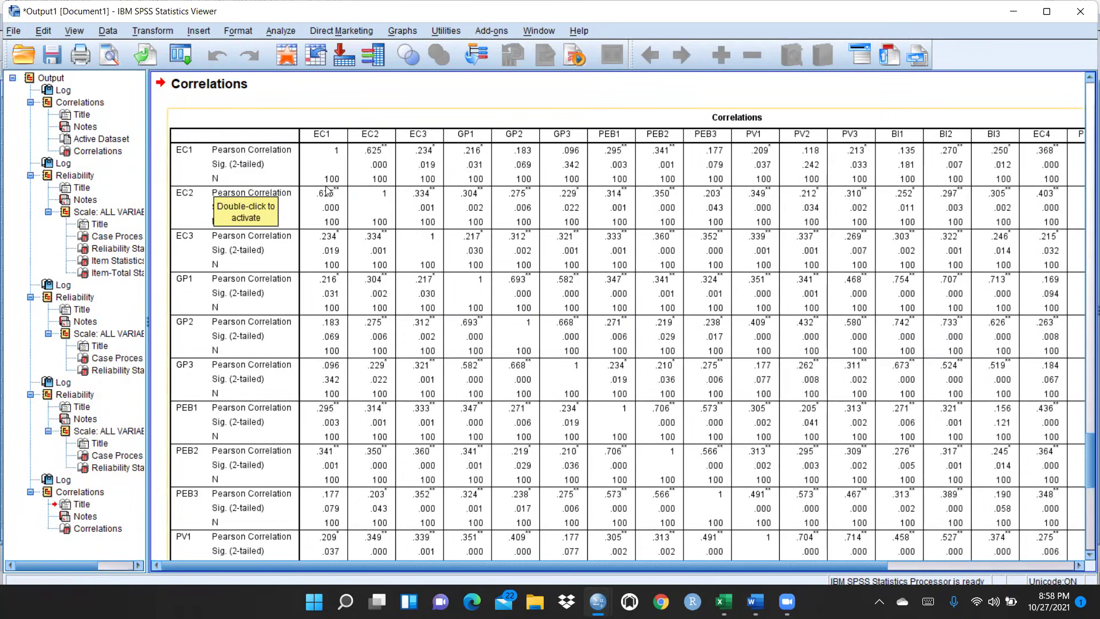
left_click_drag(473, 567, 747, 567)
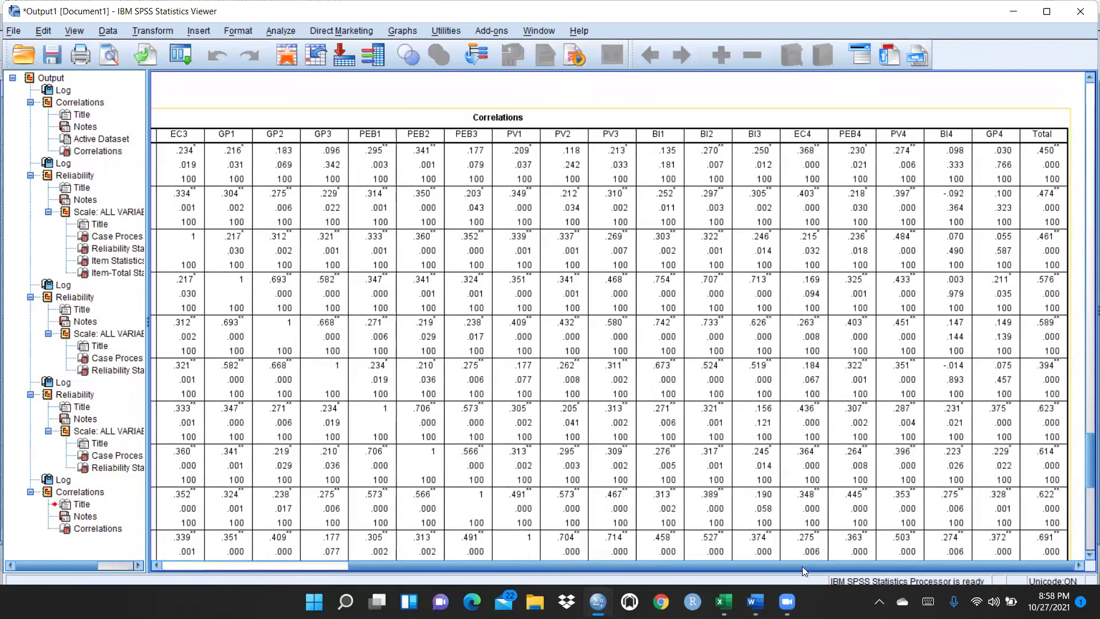
scroll(801, 558, "left", 5)
scroll(832, 558, "right", 5)
scroll(1037, 232, "down", 2)
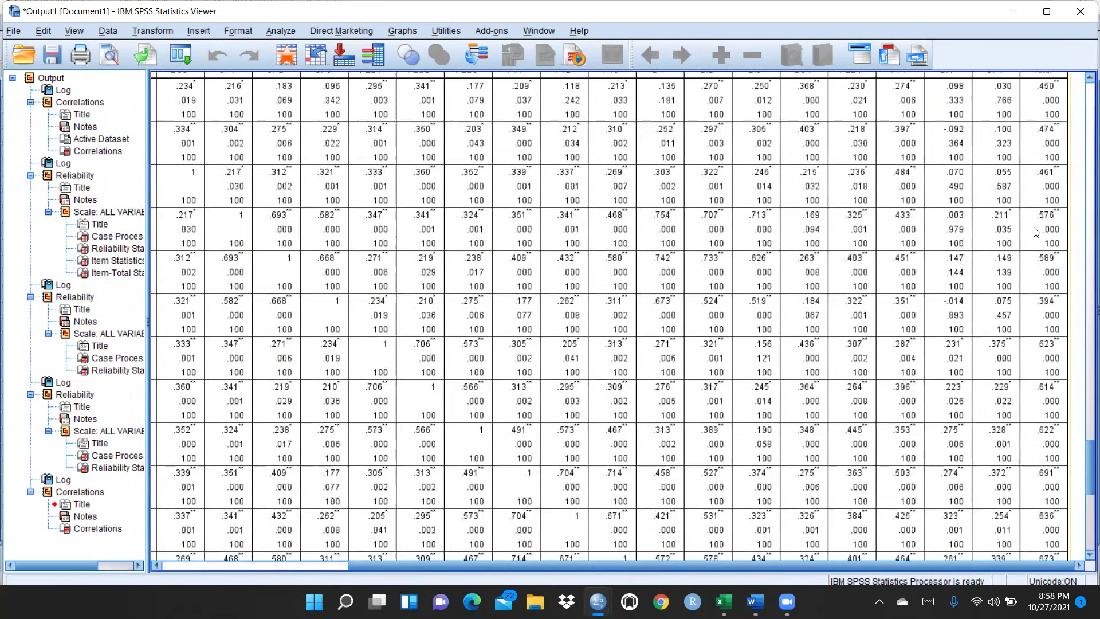
scroll(1052, 279, "down", 2)
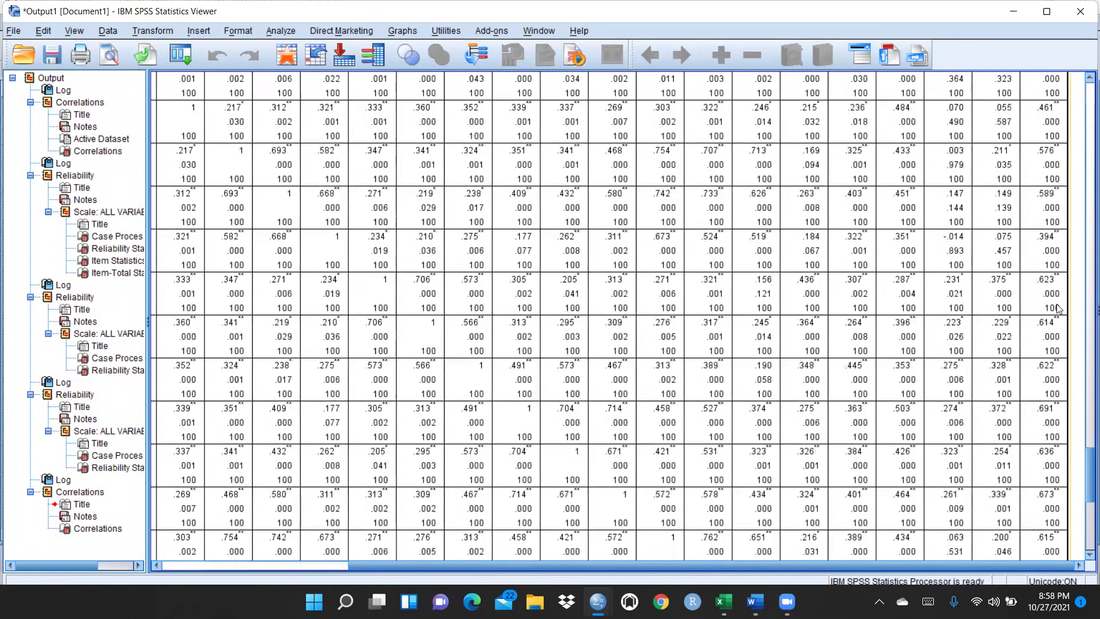
scroll(1059, 306, "down", 5)
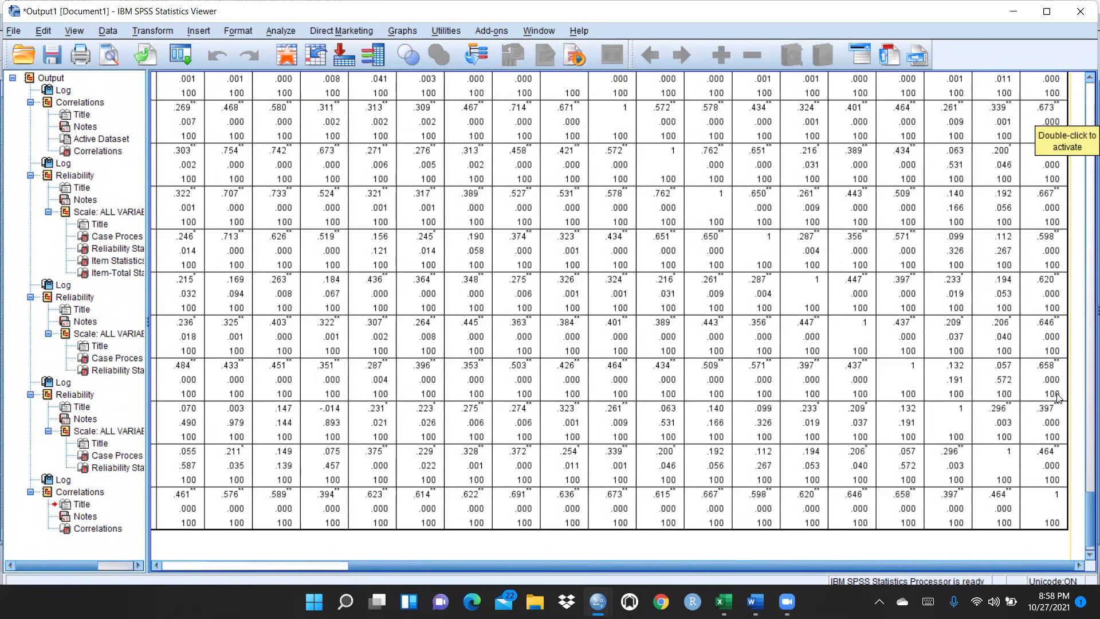
scroll(1027, 387, "up", 10)
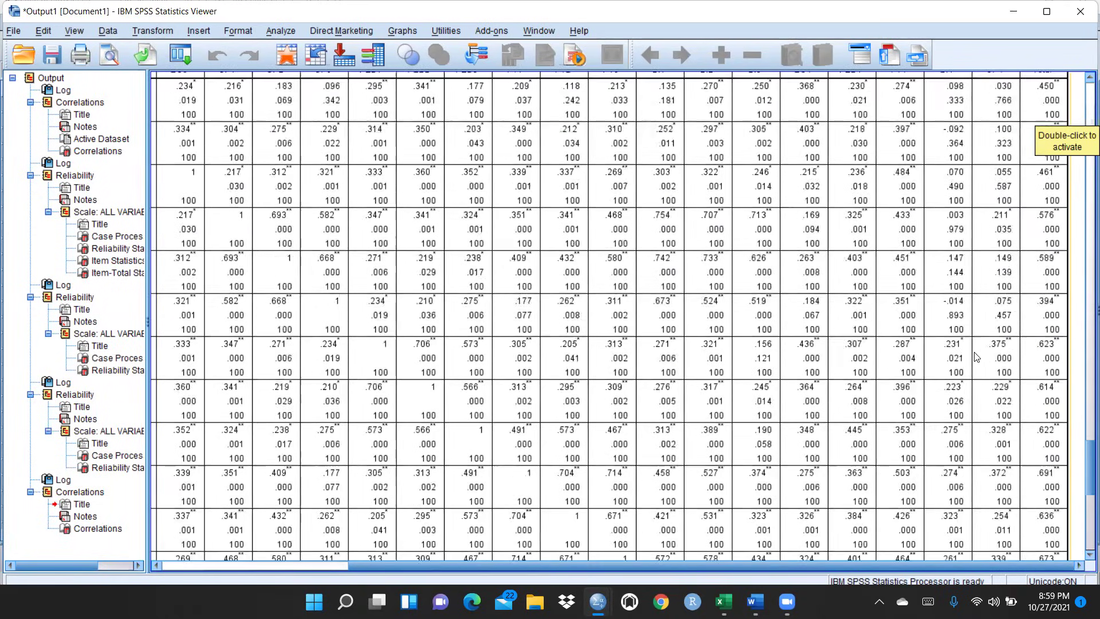
scroll(976, 343, "down", 4)
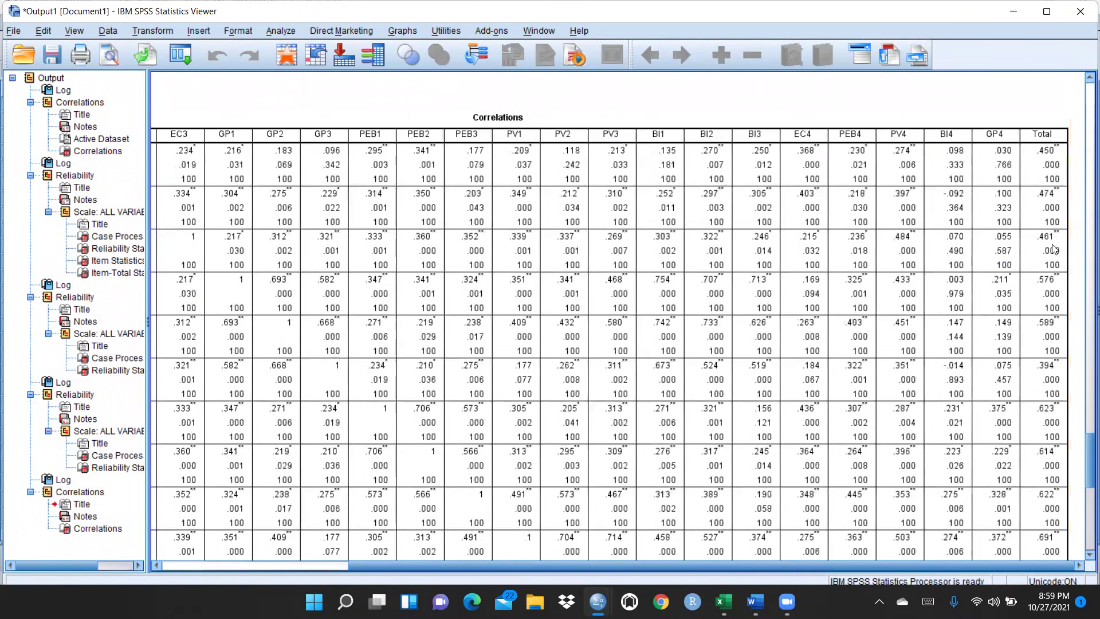
scroll(939, 283, "down", 1)
scroll(938, 286, "up", 1)
- Switch to the Pearsonstable document in Word and read the two-tailed critical values of Pearson's r through to the comparison rule
mouse_move(755, 602)
left_click(754, 533)
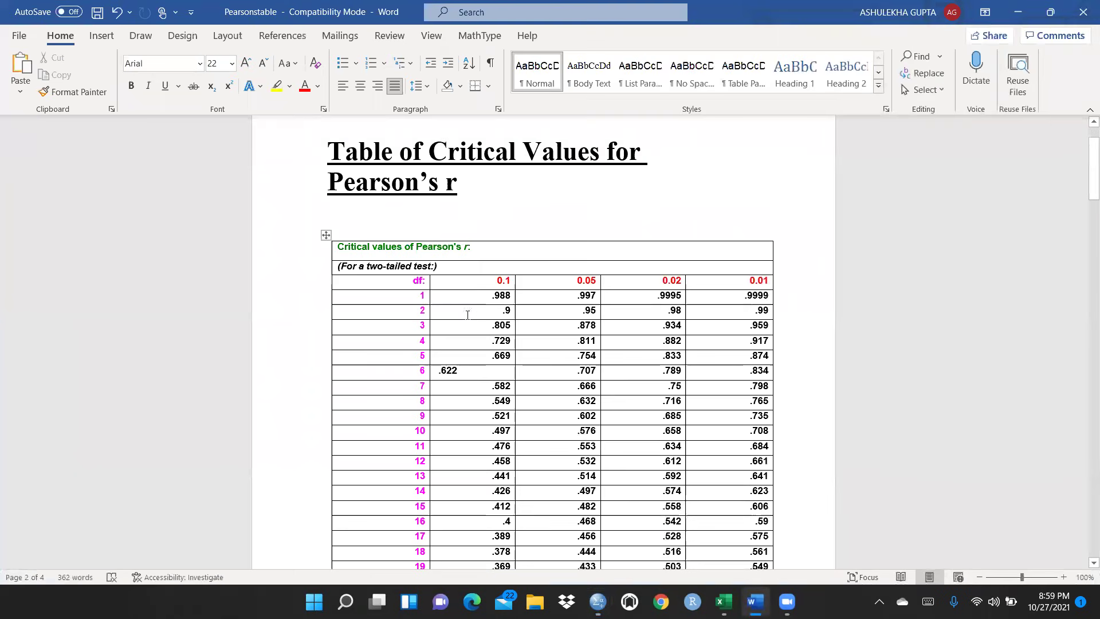
scroll(488, 200, "up", 5)
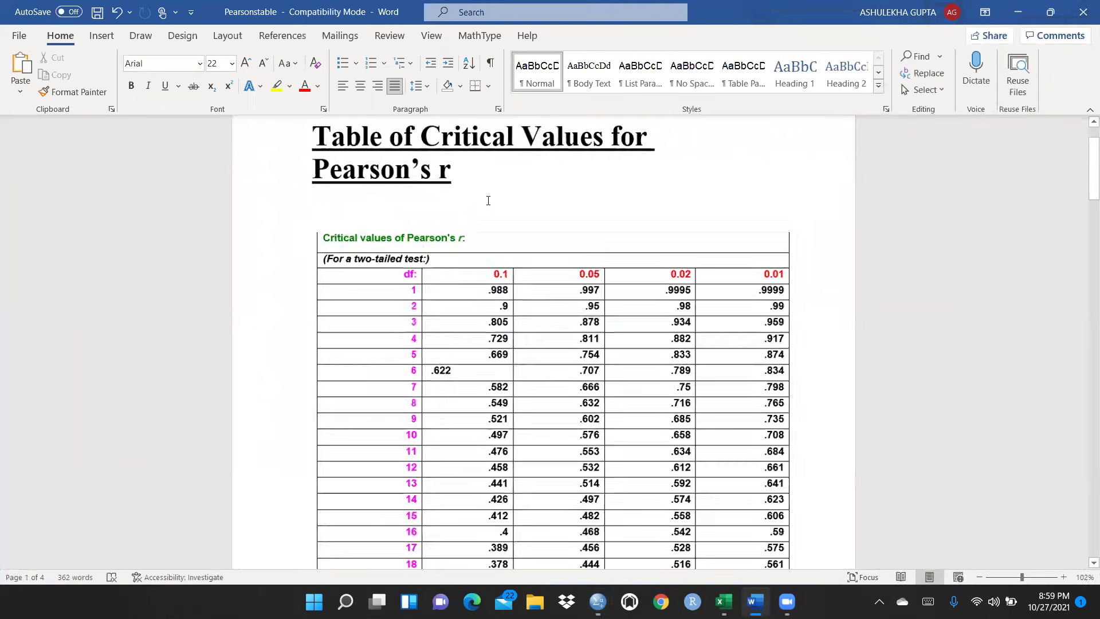
scroll(488, 200, "up", 3)
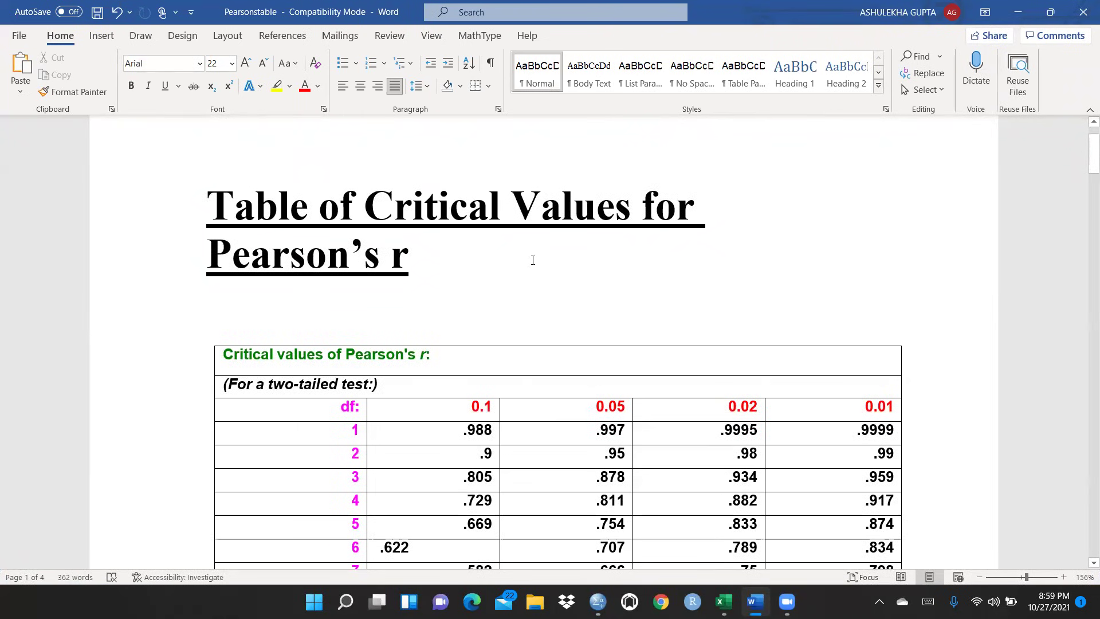
scroll(532, 260, "down", 3)
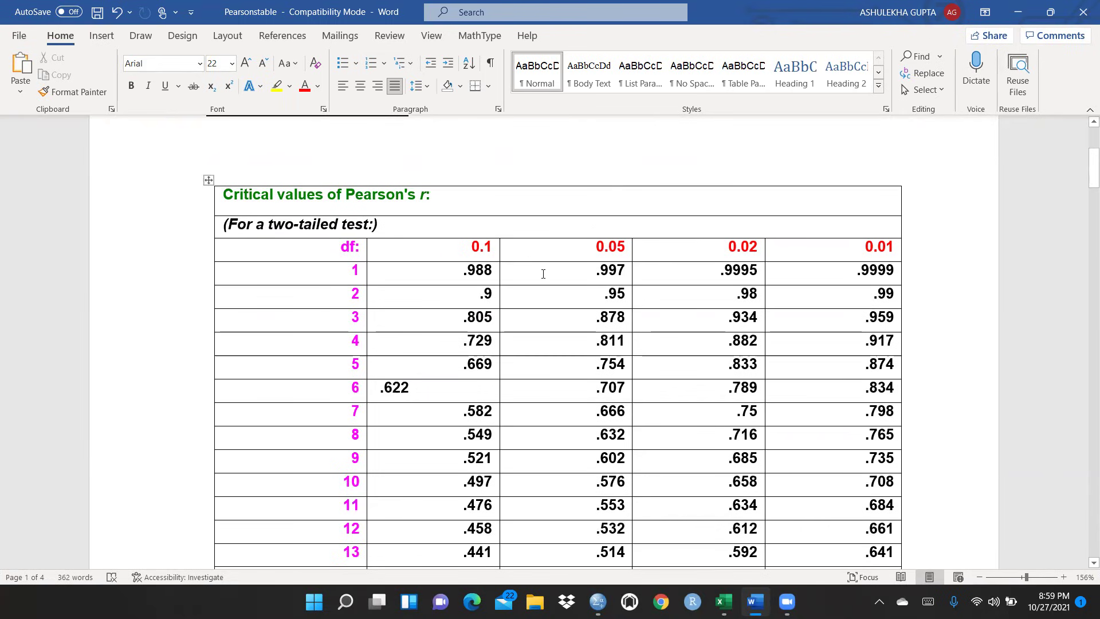
scroll(290, 285, "down", 1)
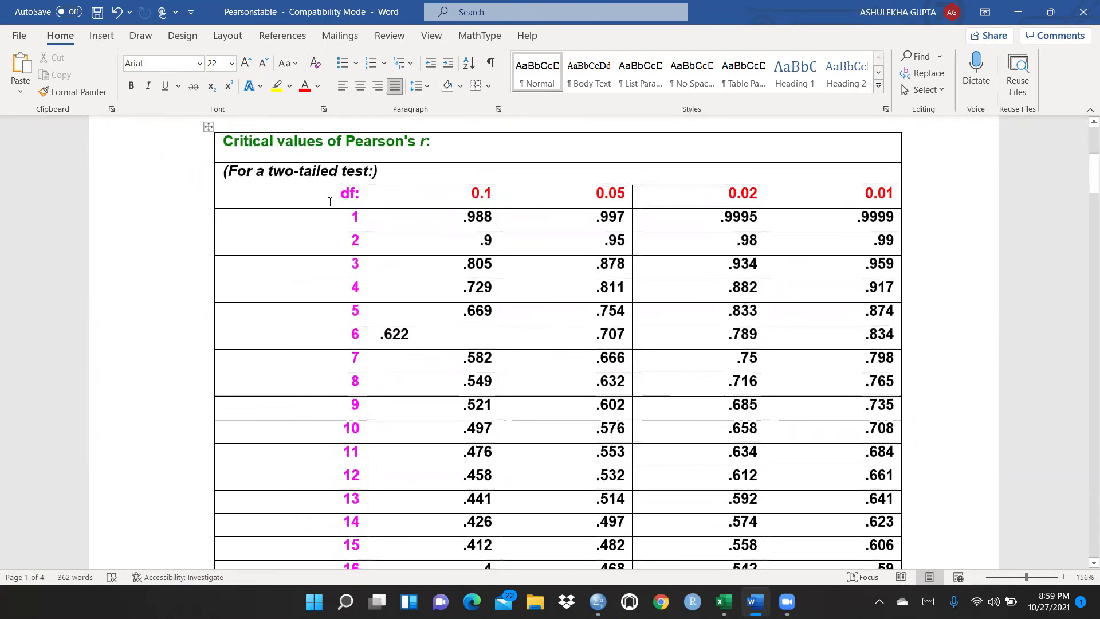
scroll(299, 517, "down", 20)
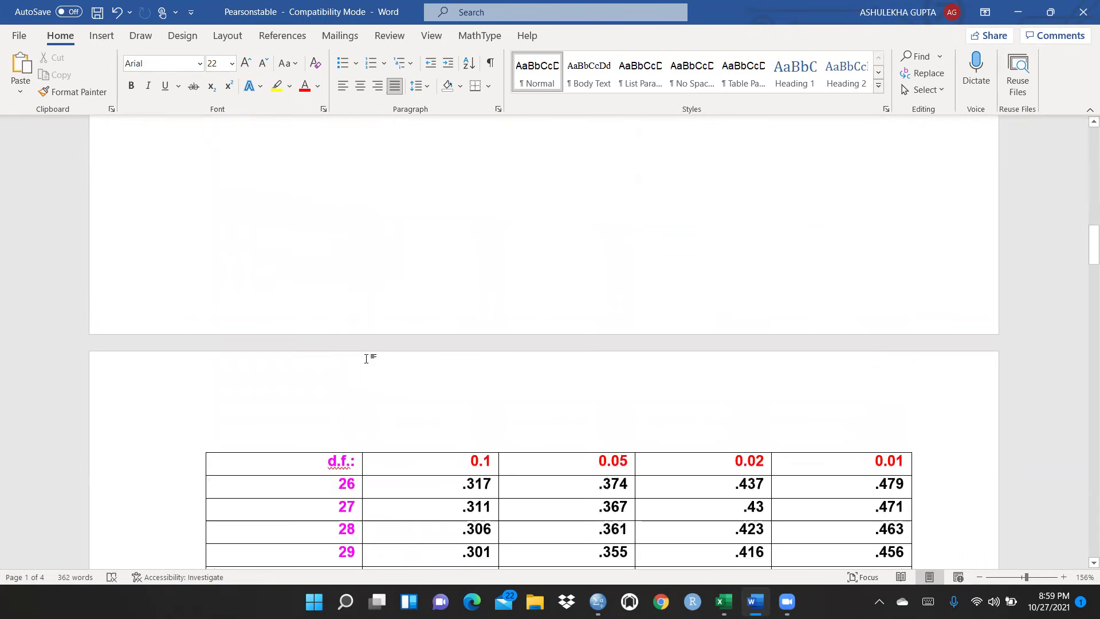
scroll(370, 356, "down", 3)
scroll(370, 354, "up", 1)
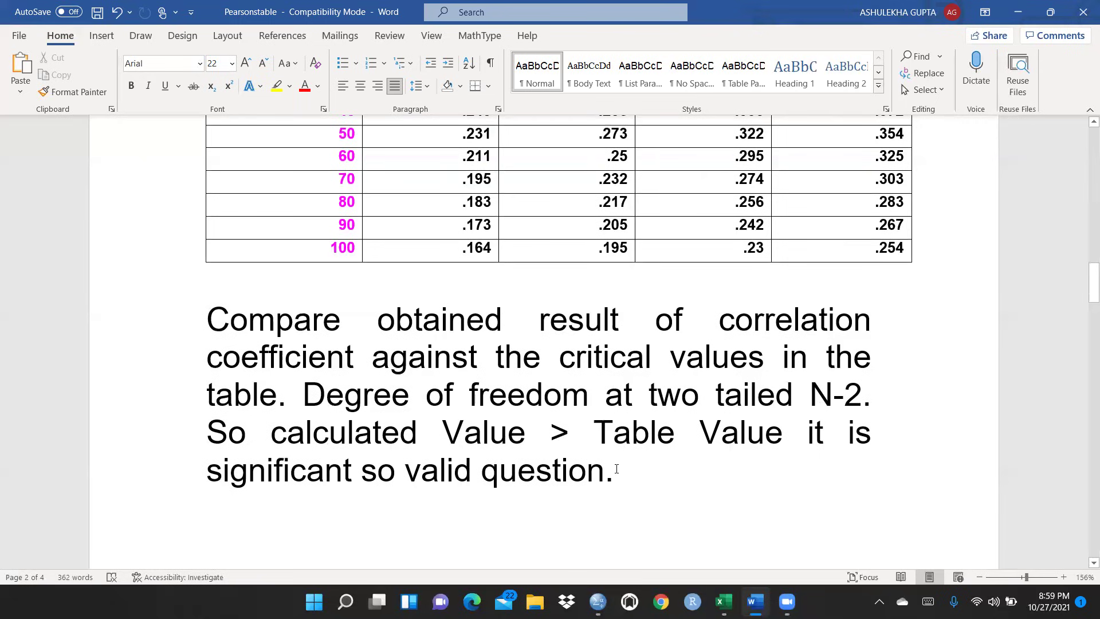
- Examine the critical values for 26 to 100 degrees of freedom alongside the N-2 rule for judging whether a question is valid
scroll(570, 471, "up", 5)
scroll(569, 471, "up", 6)
scroll(569, 472, "down", 7)
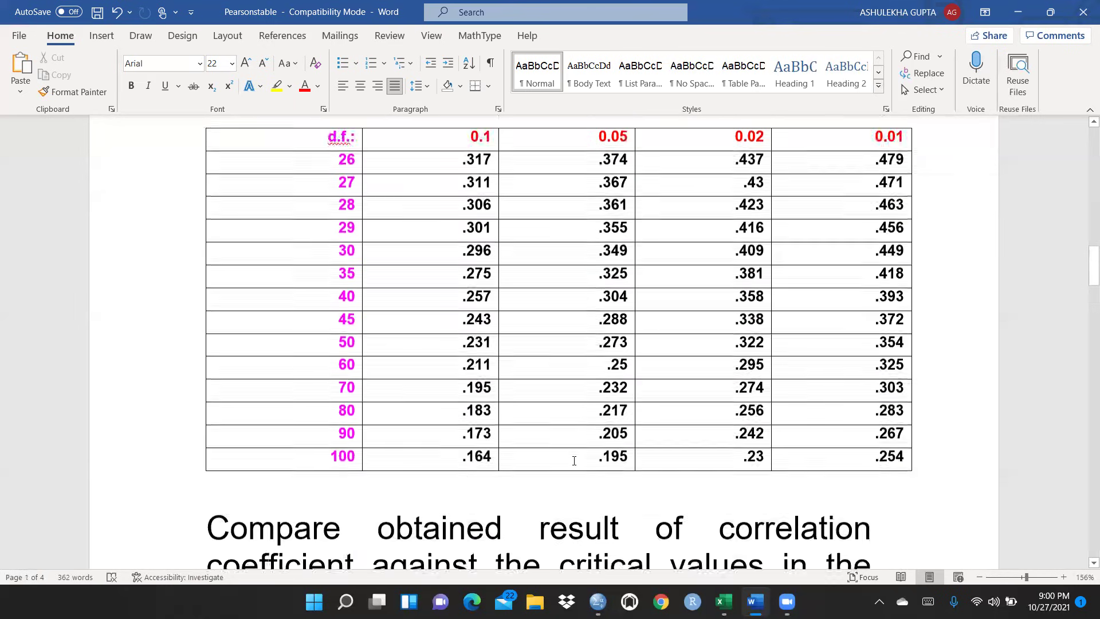
scroll(574, 460, "down", 3)
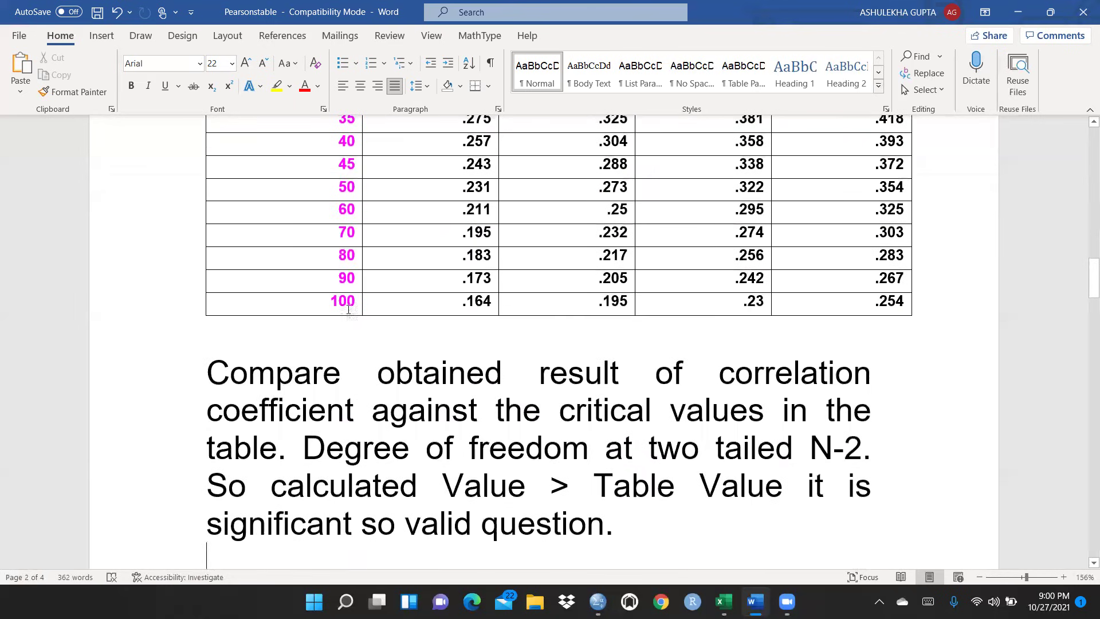
scroll(415, 384, "down", 3)
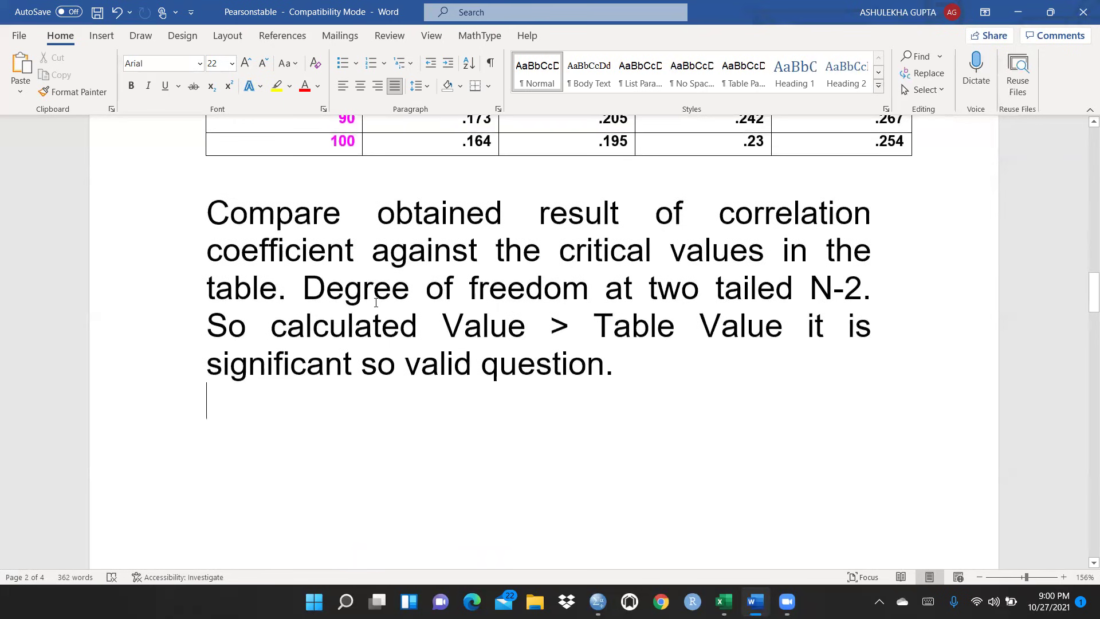
scroll(376, 302, "up", 4)
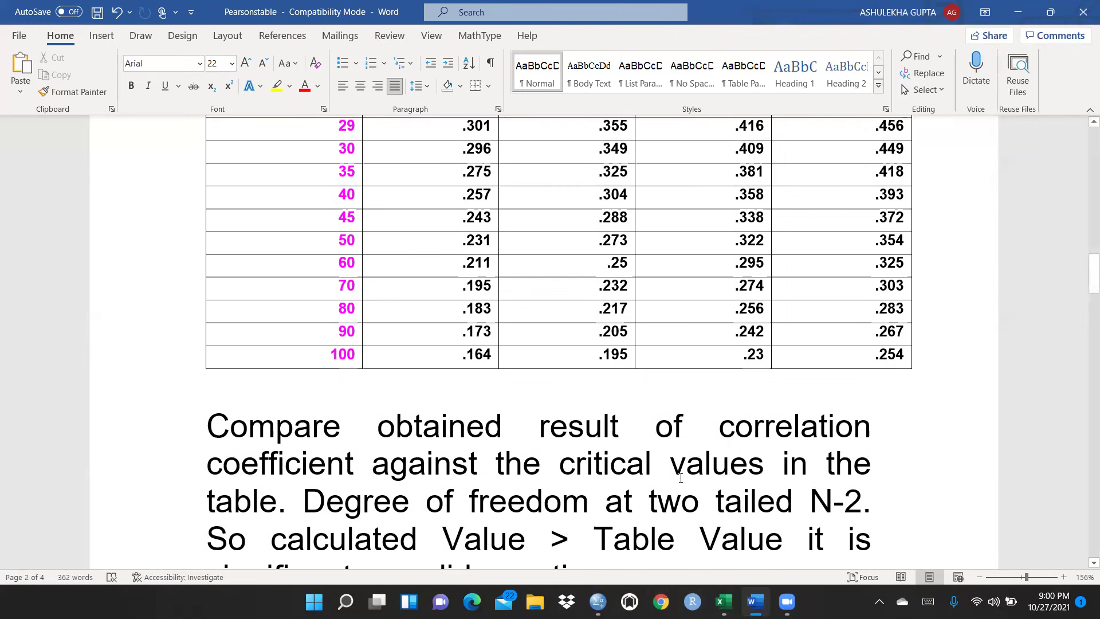
scroll(679, 477, "down", 2)
scroll(679, 477, "up", 3)
scroll(679, 477, "down", 3)
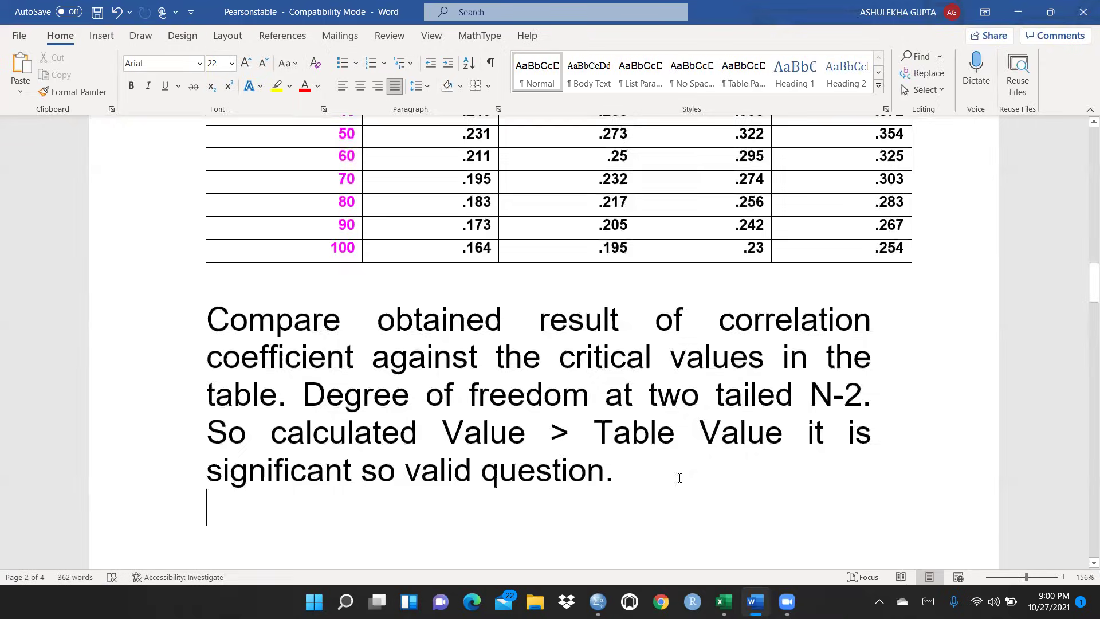
scroll(679, 477, "up", 5)
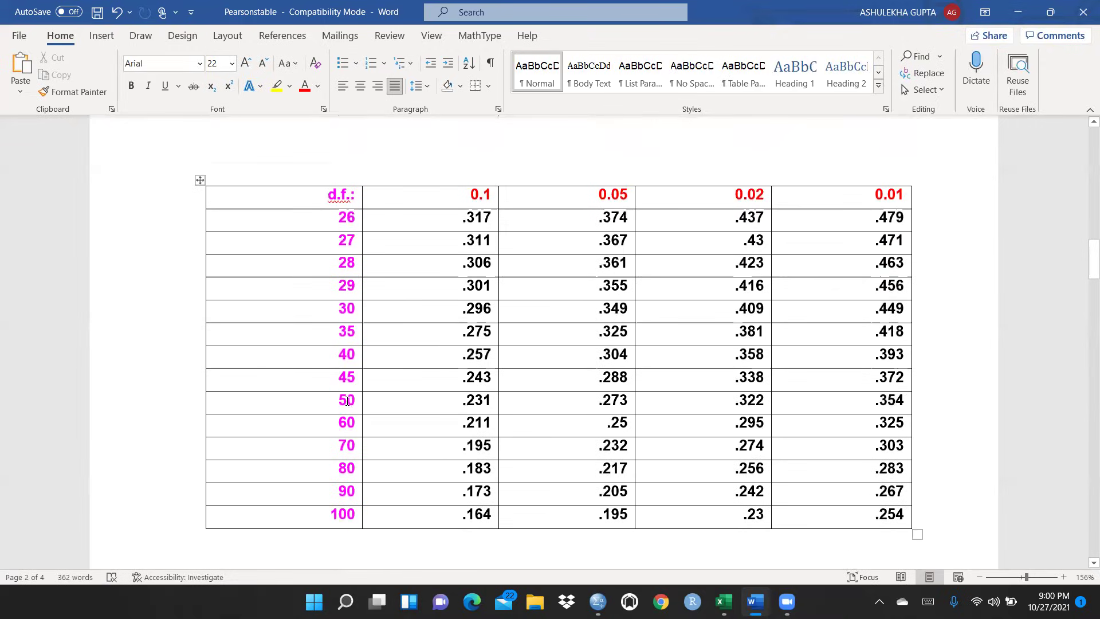
left_click(350, 358)
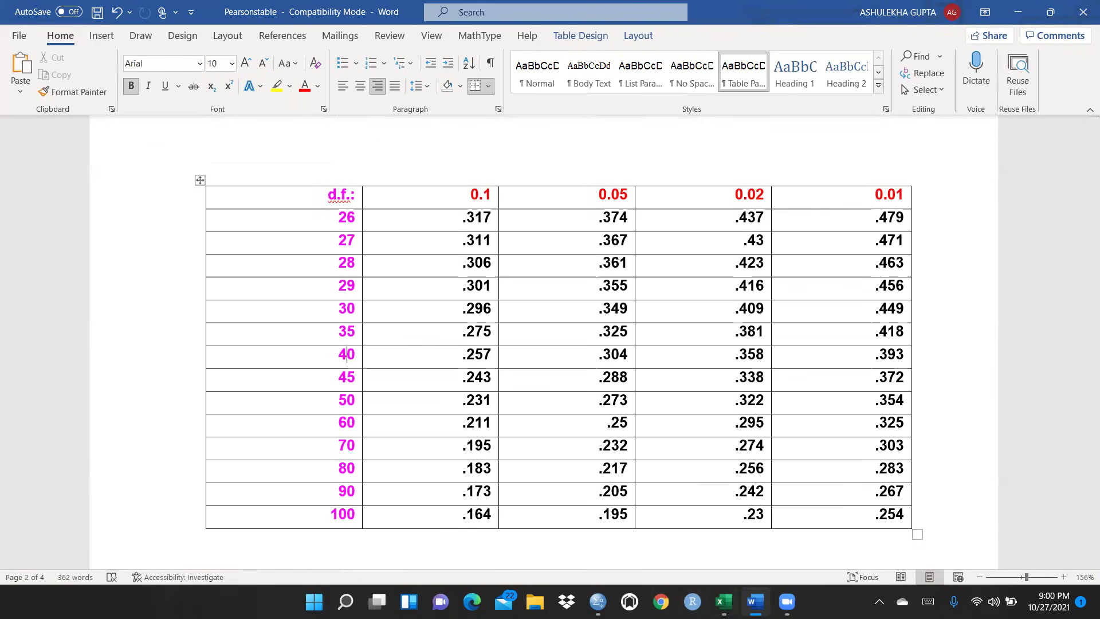
- Leave the Word document and return to the SPSS Correlations output, closing the RStudio window
mouse_move(722, 601)
left_click(693, 602)
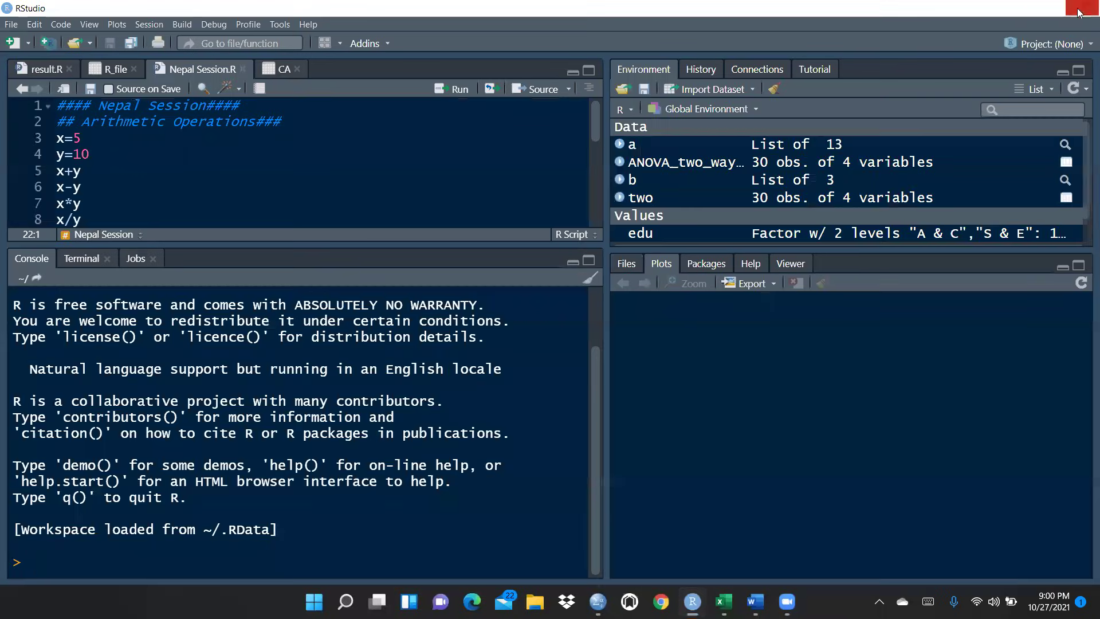
left_click(1081, 8)
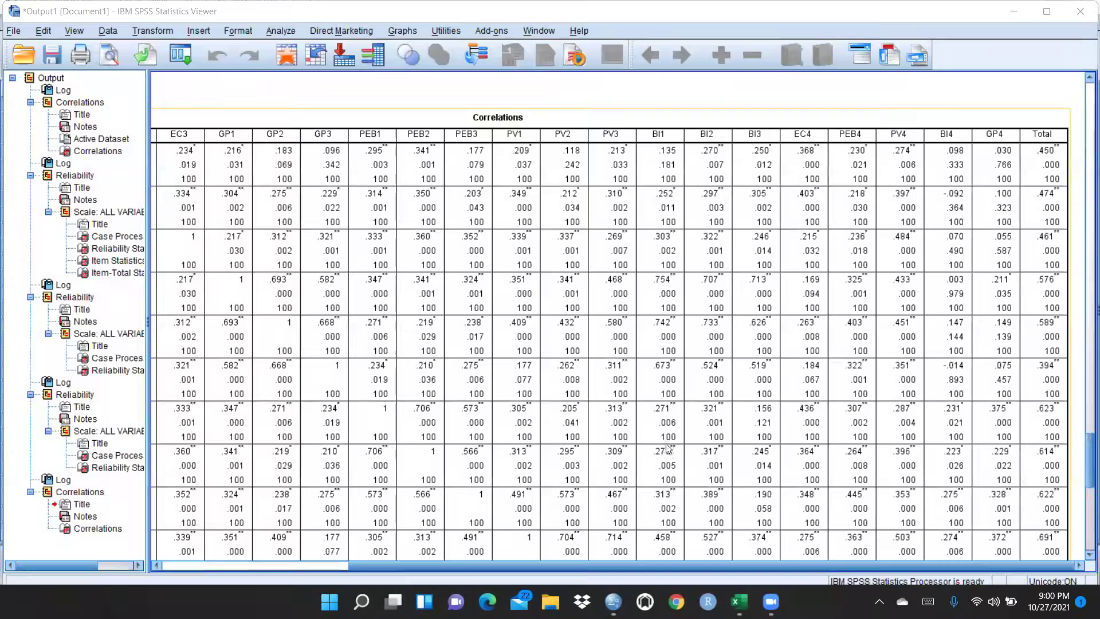
- Review the items' correlations with Total again, and switch to the SPSS dataset window
scroll(899, 467, "up", 5)
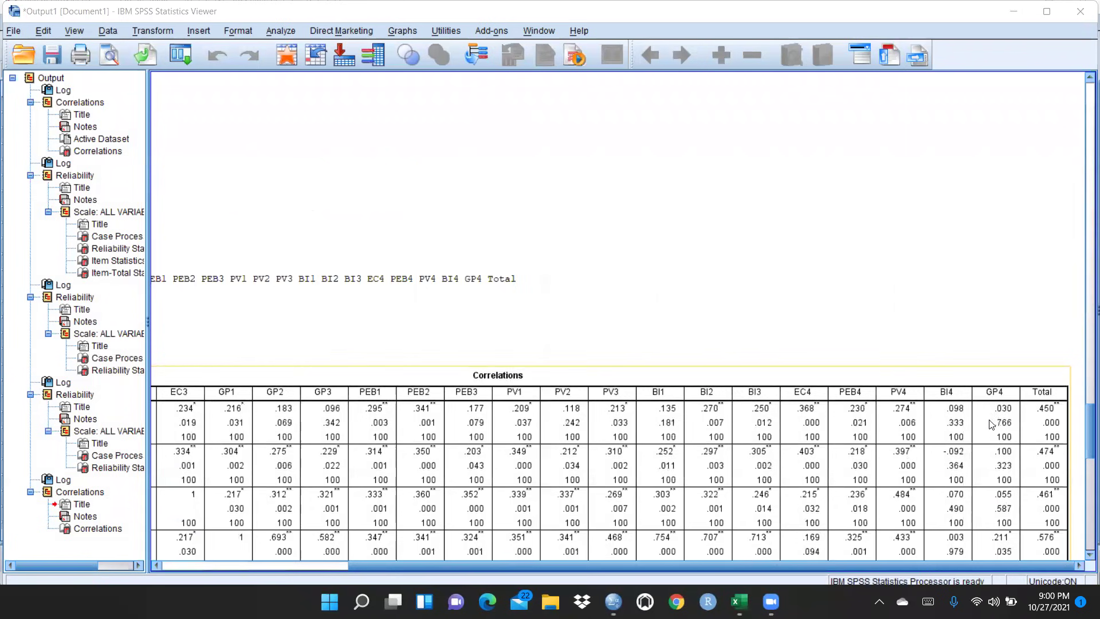
scroll(989, 410, "down", 5)
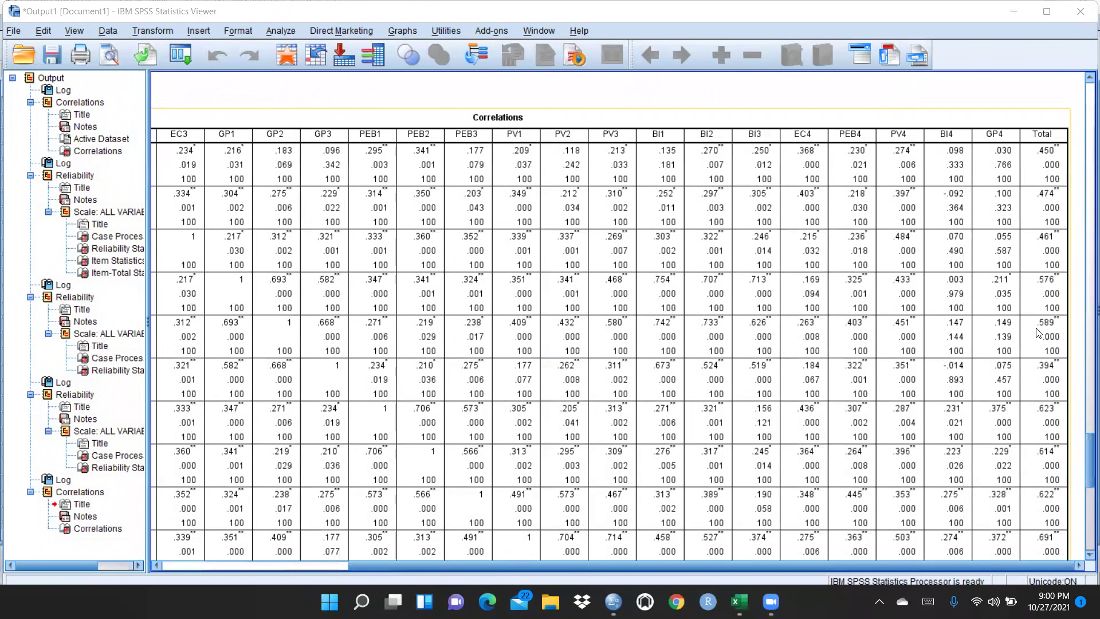
left_click(659, 566)
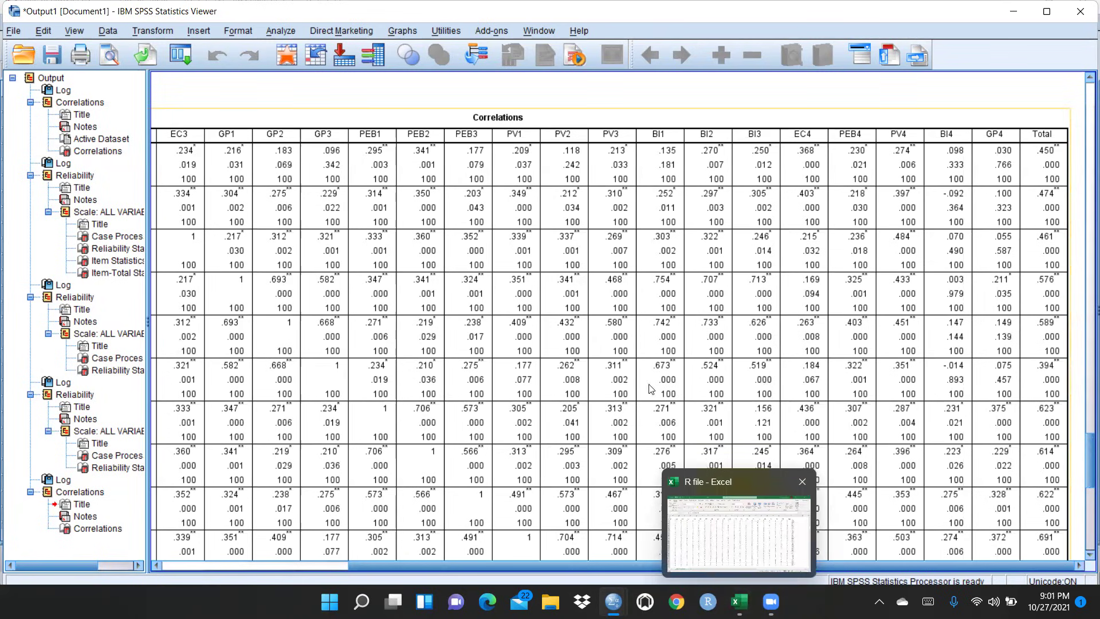
scroll(644, 375, "up", 2)
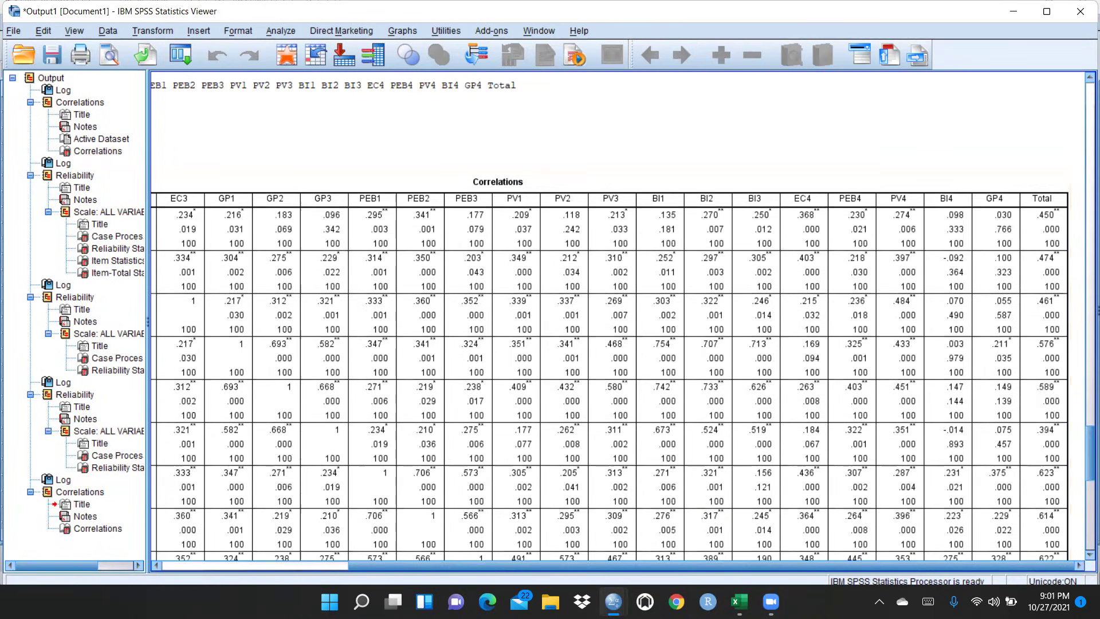
mouse_move(613, 601)
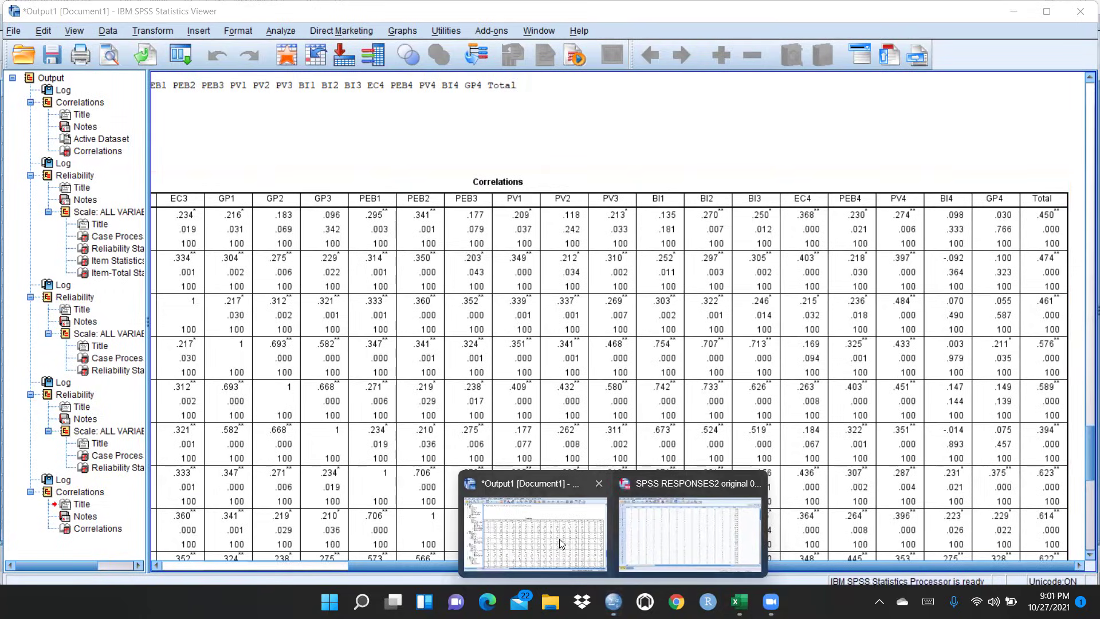
left_click(661, 530)
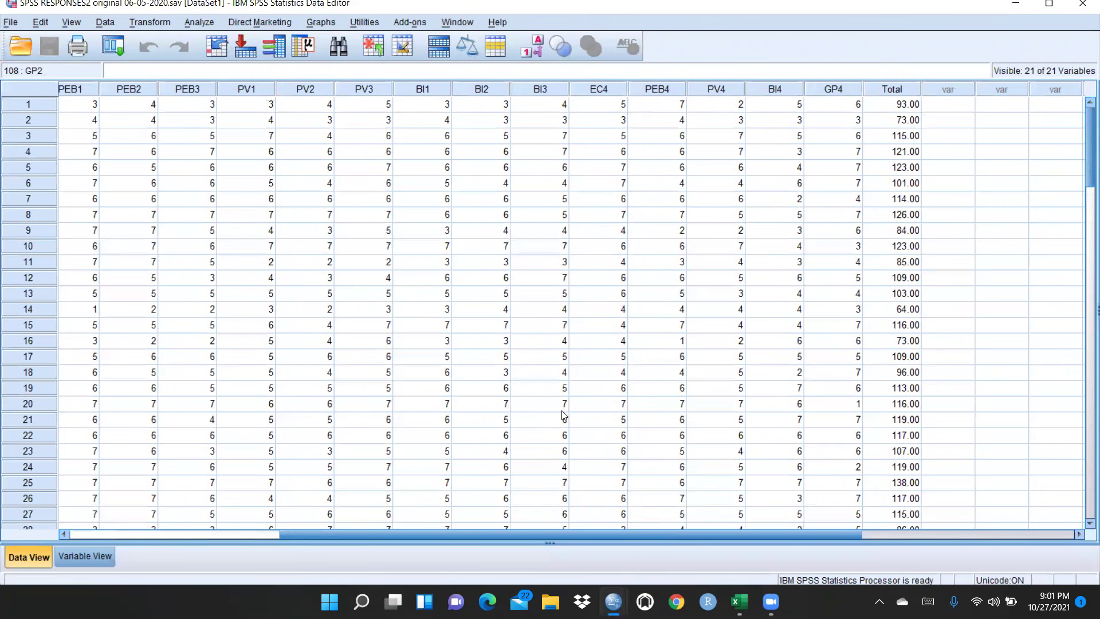